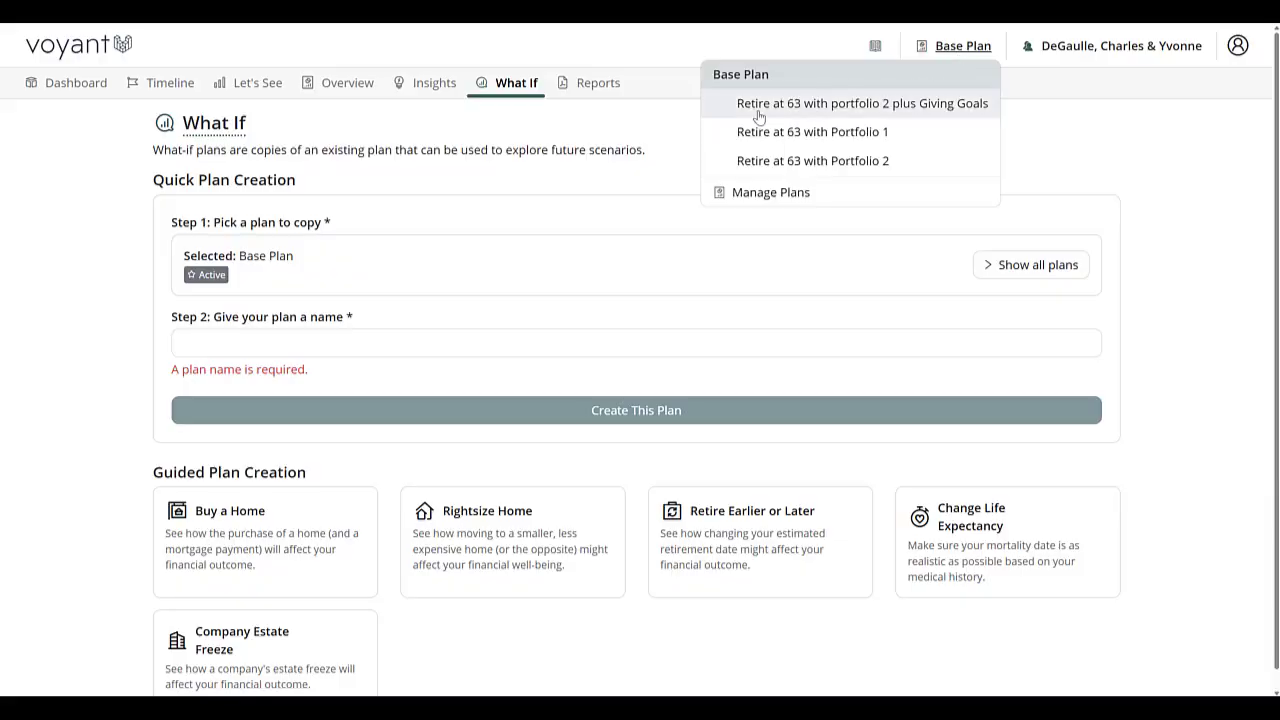
# Switch to the "Retire at 63 with portfolio 2 plus Giving Goals" plan and start a new Gifting Goal from its dashboard.
pyautogui.click(757, 110)
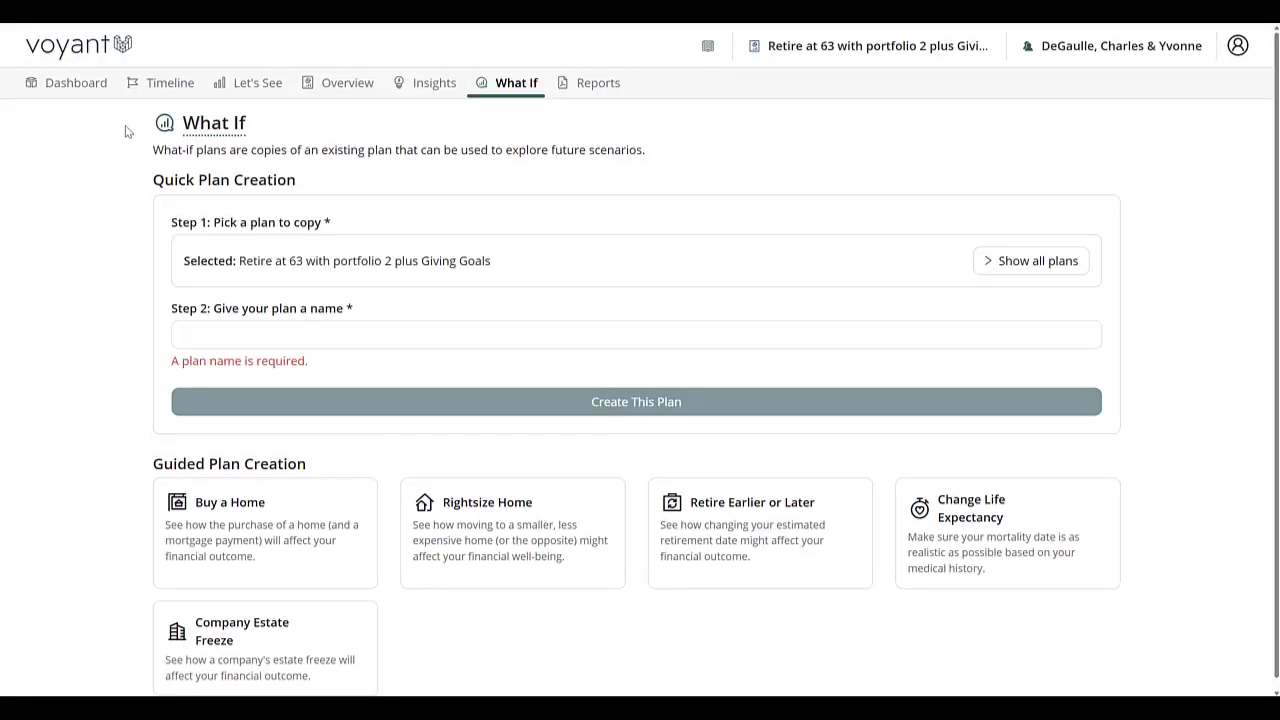
pyautogui.click(97, 83)
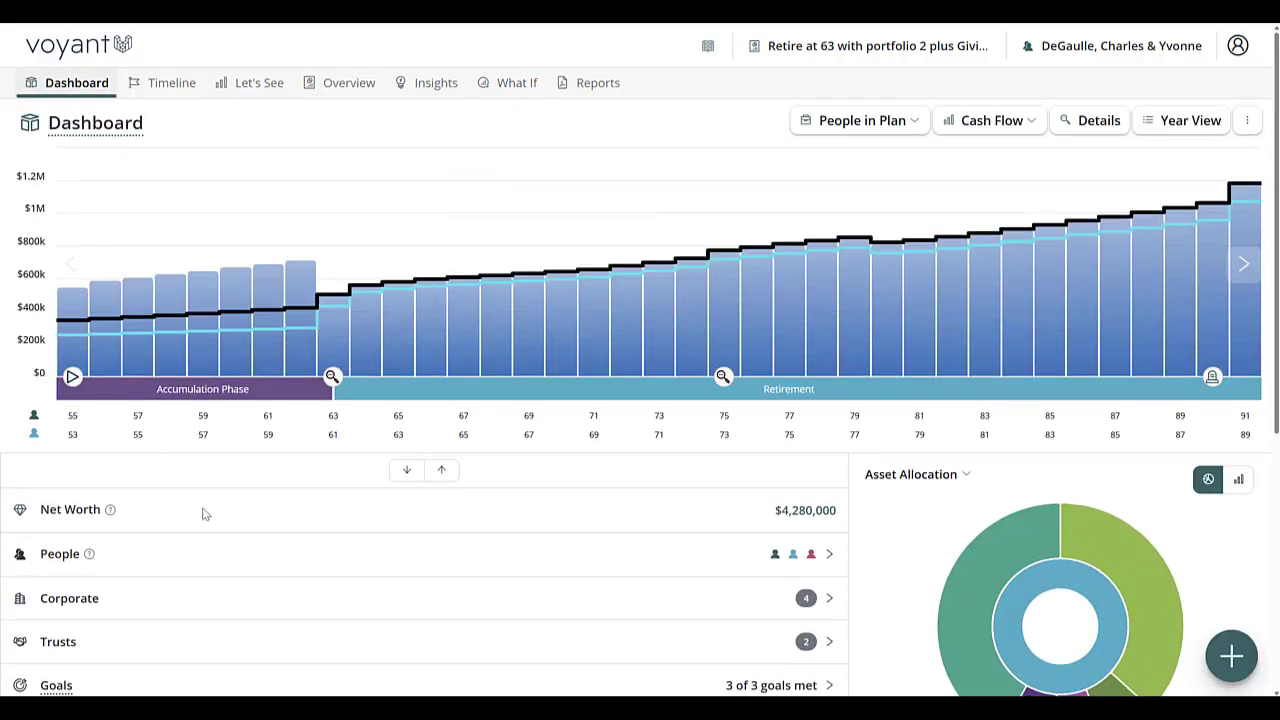
pyautogui.scroll(-2, 204, 514)
pyautogui.click(1231, 655)
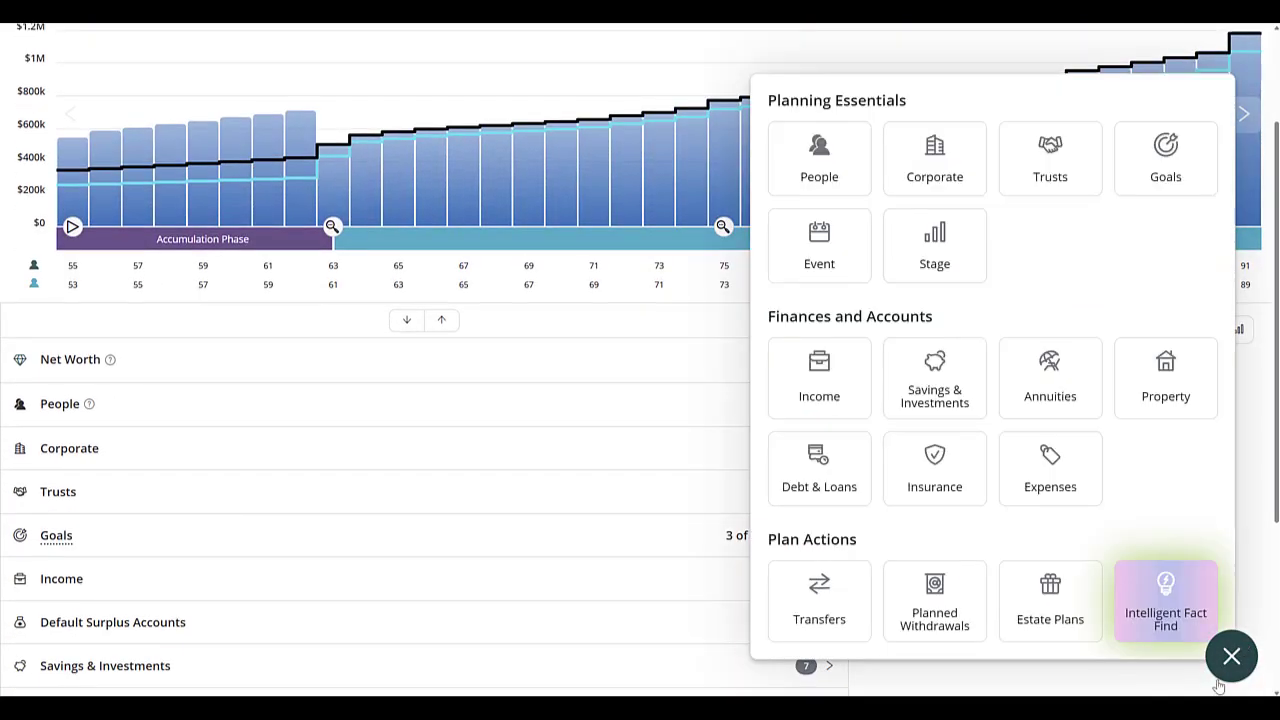
pyautogui.click(1149, 189)
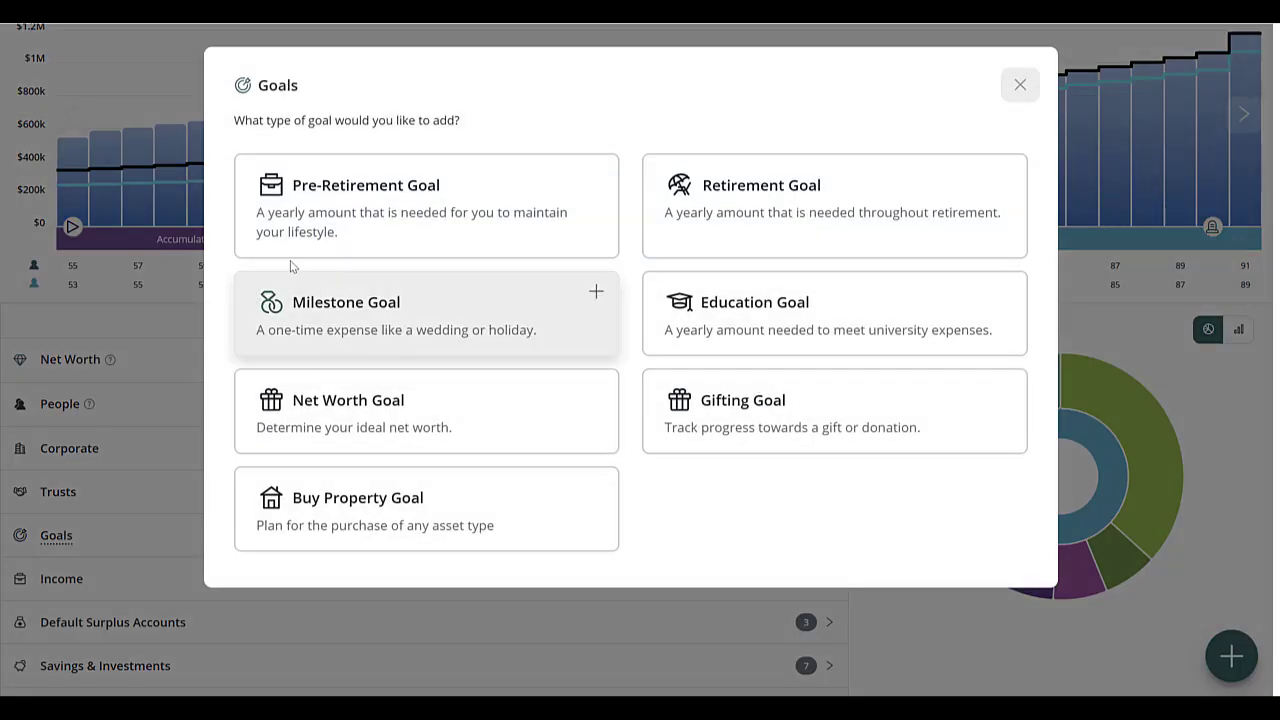
pyautogui.click(846, 429)
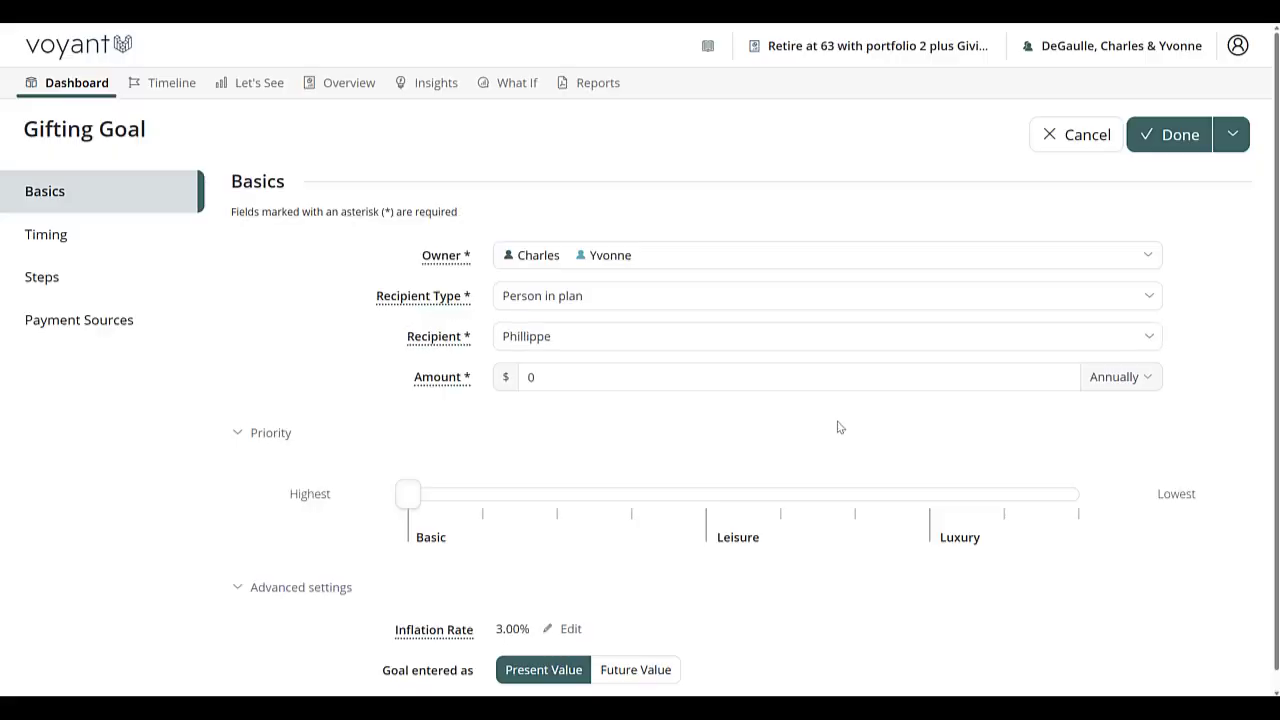
# Set the gifting goal's recipient type to Charity and its recipient name to "Donated Securities".
pyautogui.click(553, 300)
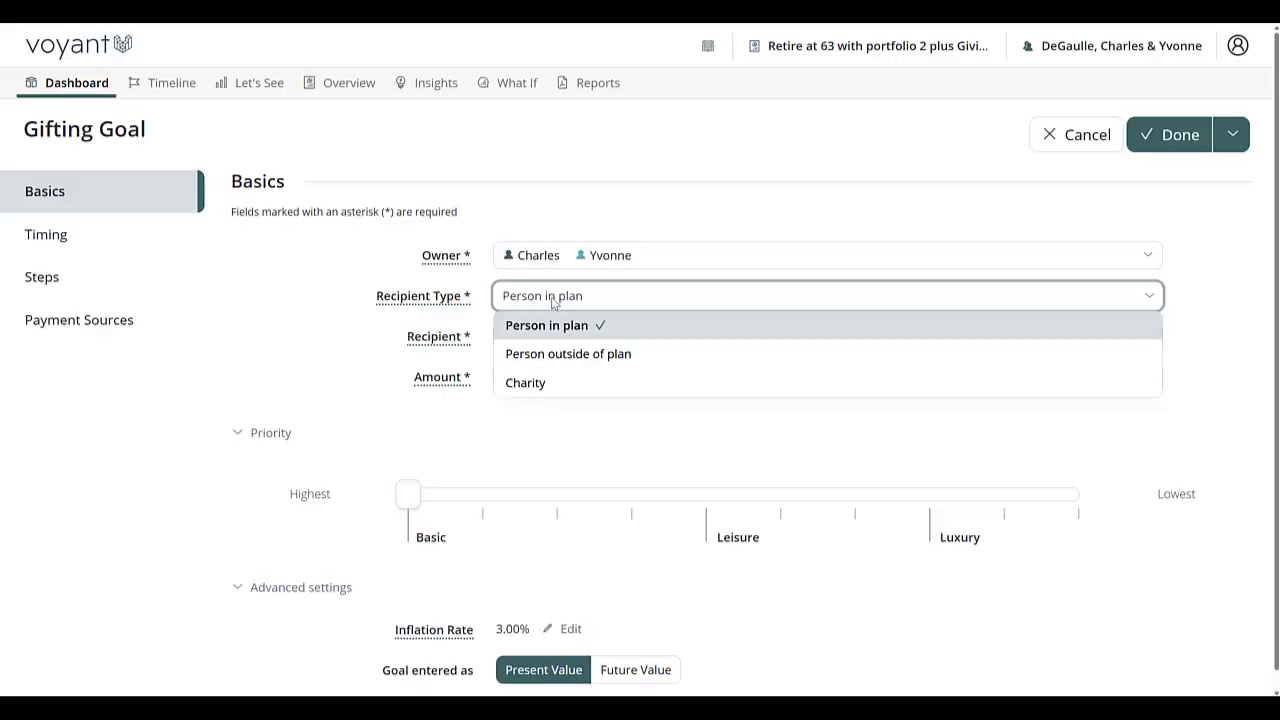
pyautogui.click(530, 382)
pyautogui.click(574, 336)
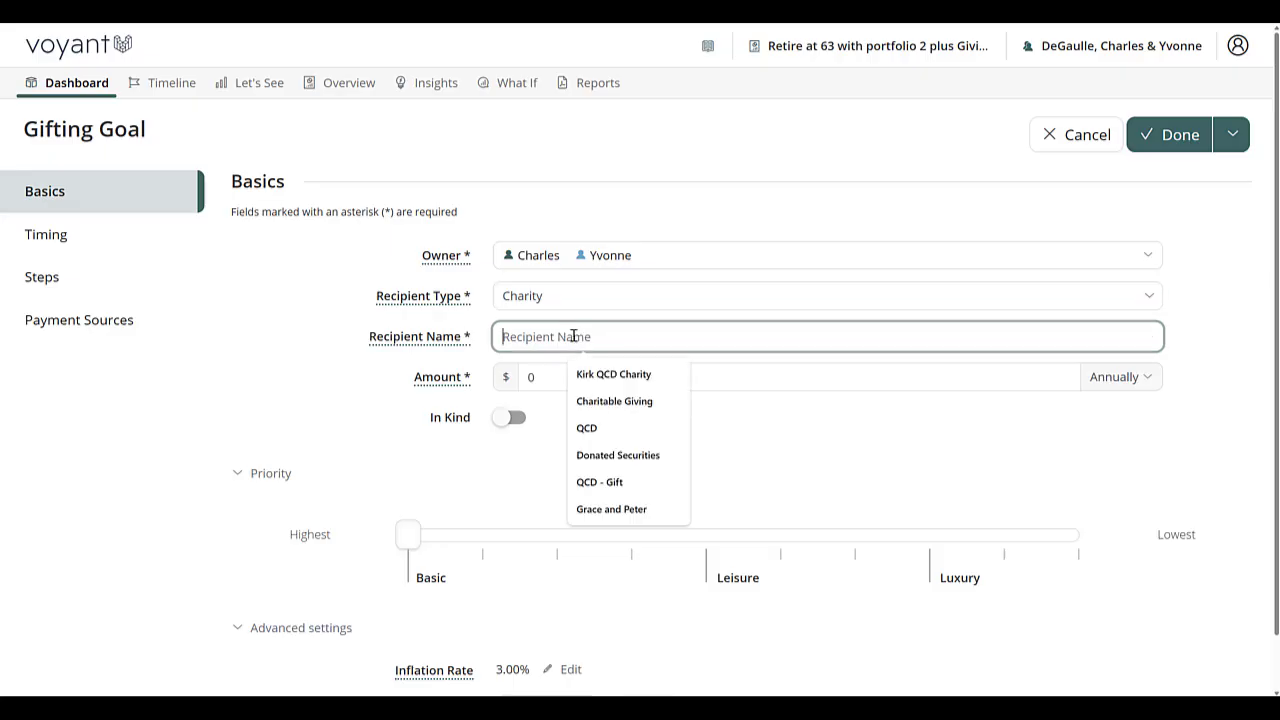
pyautogui.write('Donate')
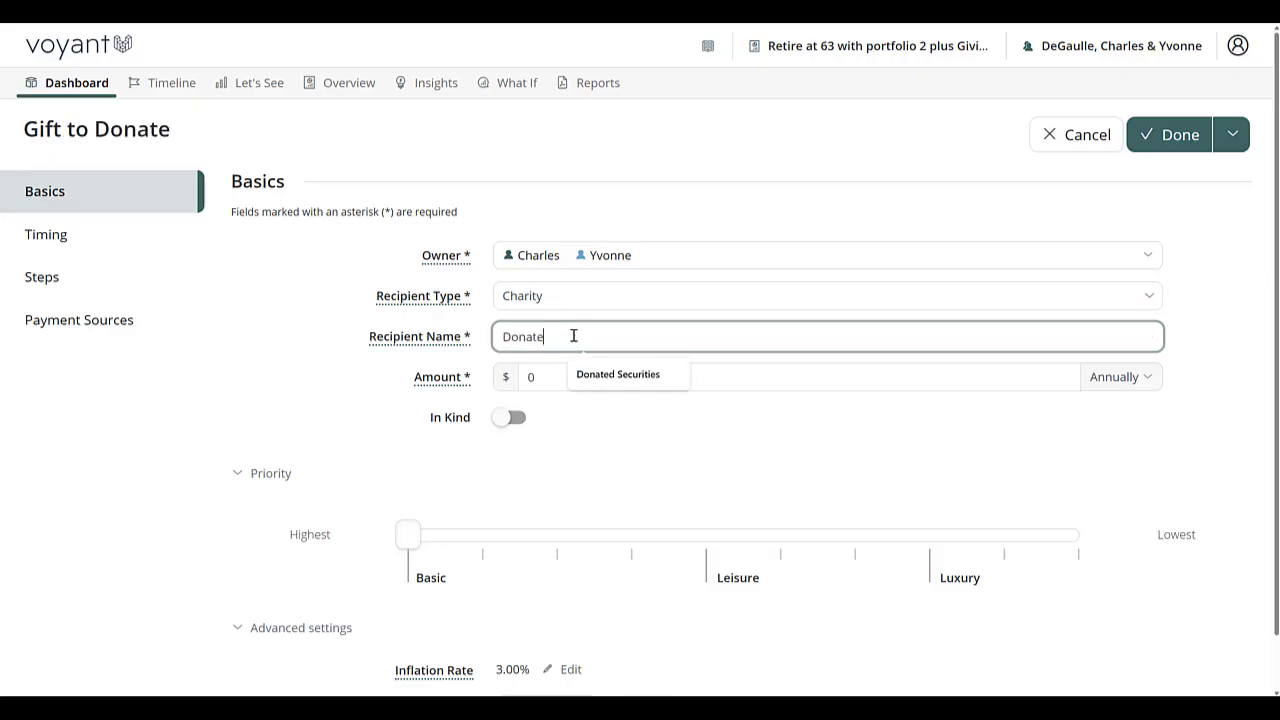
pyautogui.click(606, 376)
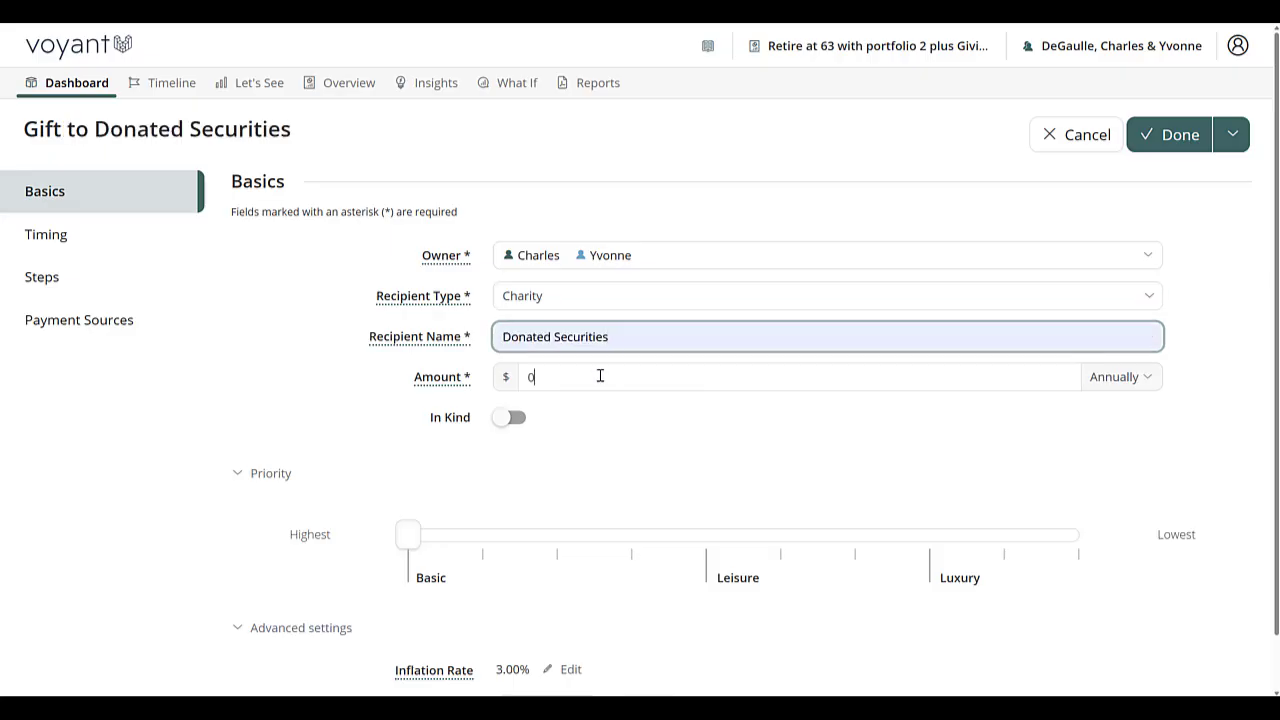
# Set the gift amount to $200,000 annually and enable the In Kind option.
pyautogui.press('Tab')
pyautogui.write('200,000')
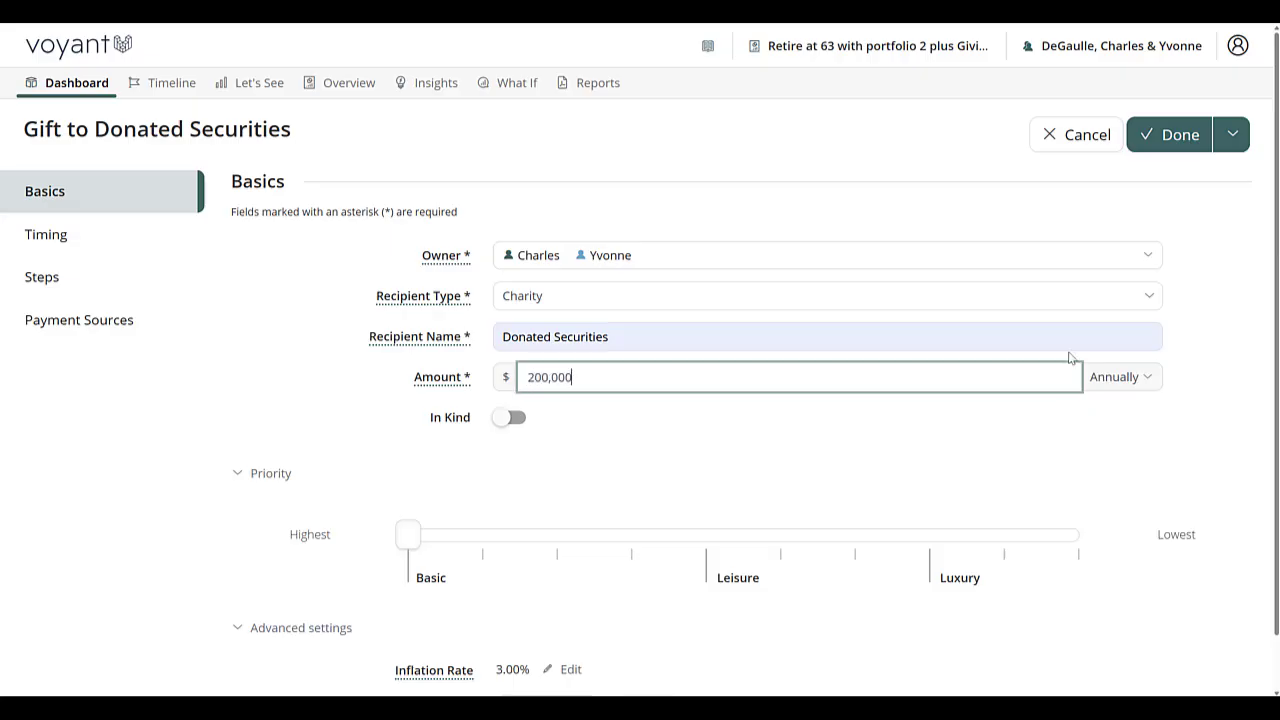
pyautogui.click(505, 420)
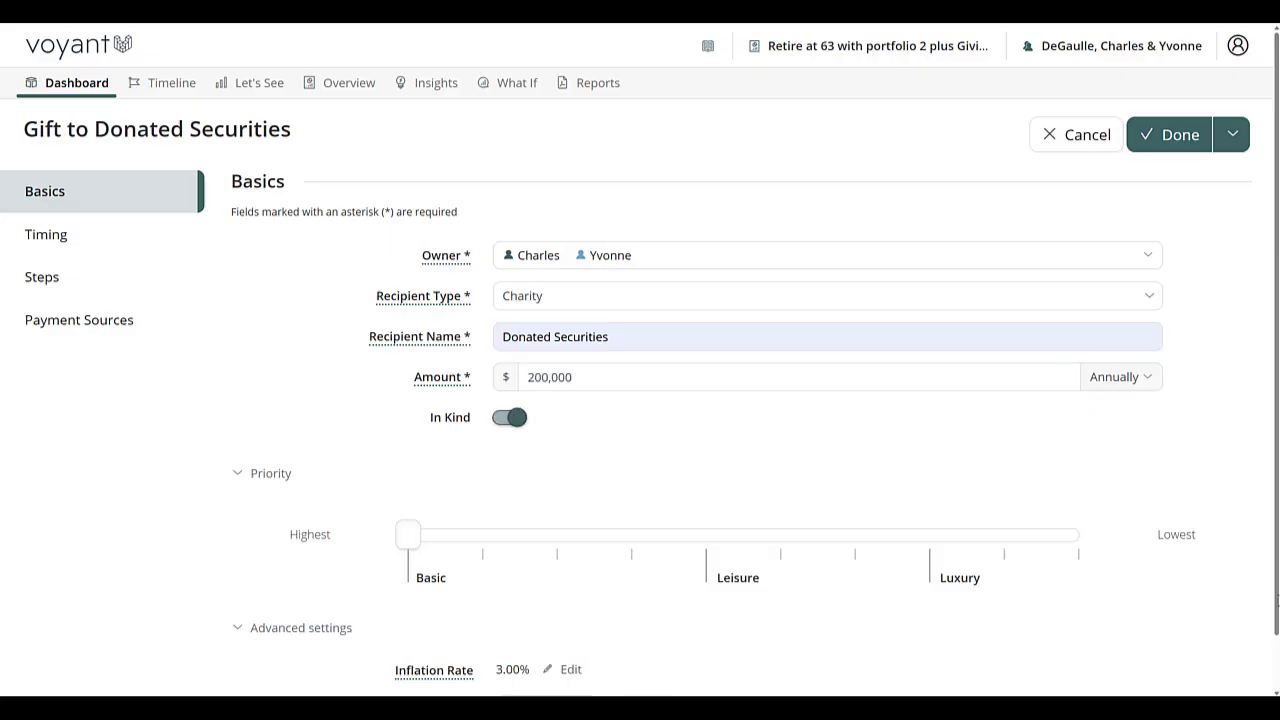
pyautogui.scroll(-1, 840, 515)
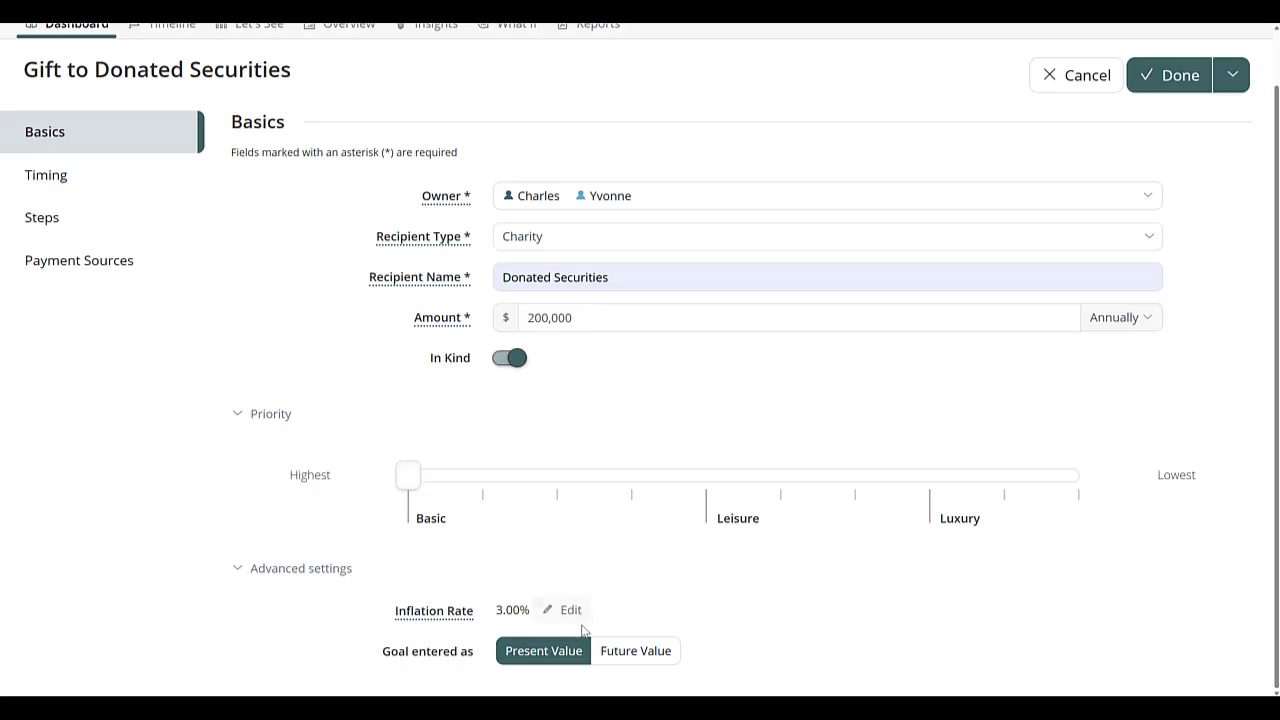
# Set the gifting goal's timing to start at the Charitable Giving event at age 75.
pyautogui.click(74, 177)
pyautogui.moveTo(768, 443)
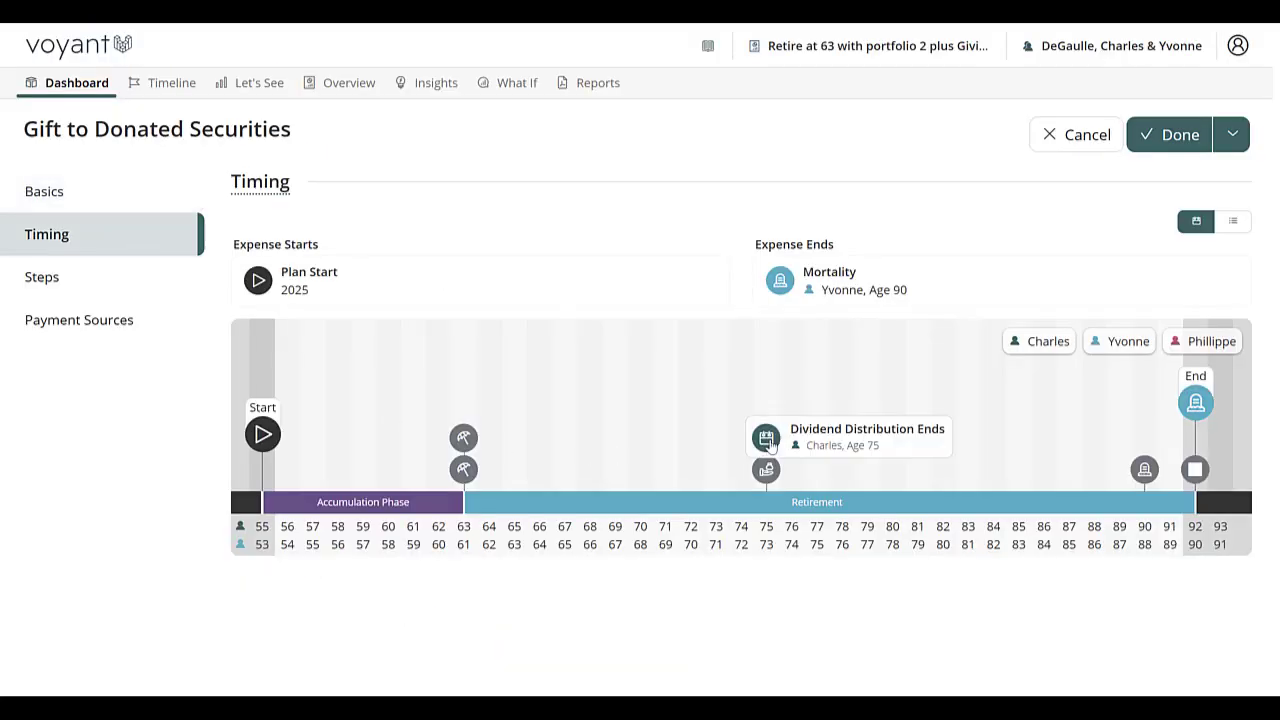
pyautogui.moveTo(769, 470)
pyautogui.moveTo(769, 472)
pyautogui.mouseDown()
pyautogui.moveTo(549, 318)
pyautogui.moveTo(369, 275)
pyautogui.mouseUp()
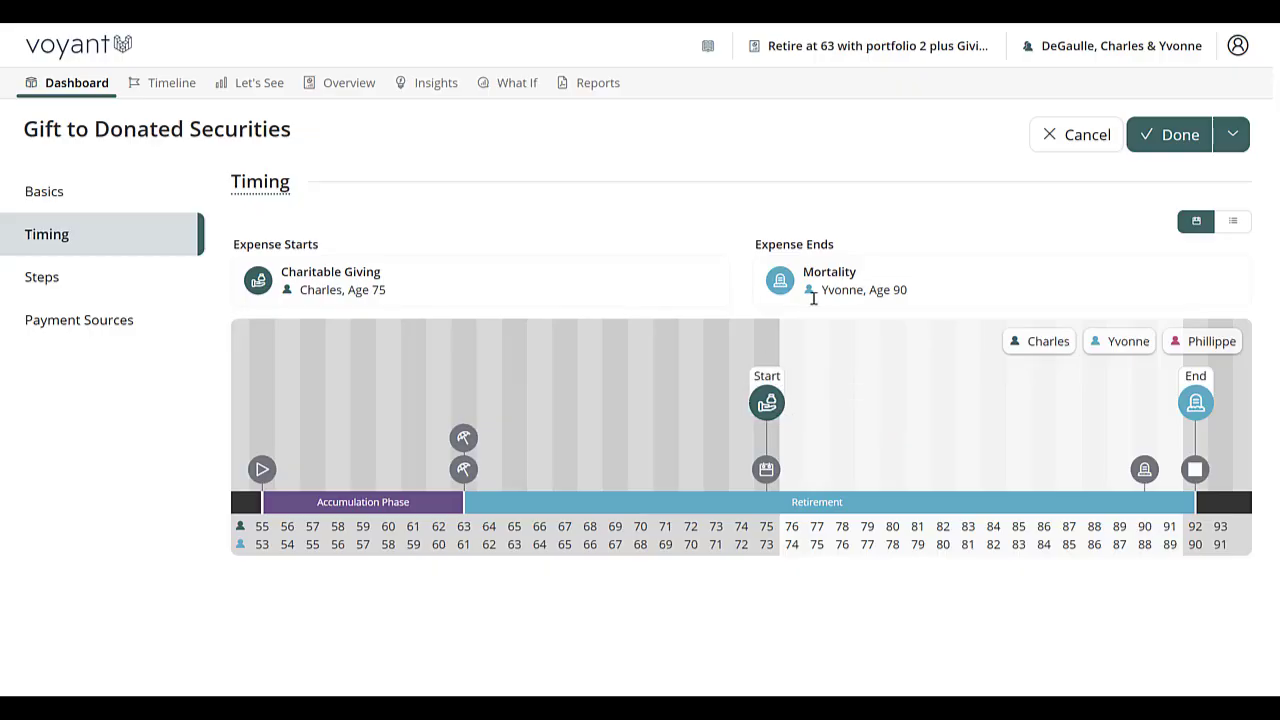
# Make the Non-Reg investment account the only preferred payment source for the gift and save the goal.
pyautogui.click(60, 336)
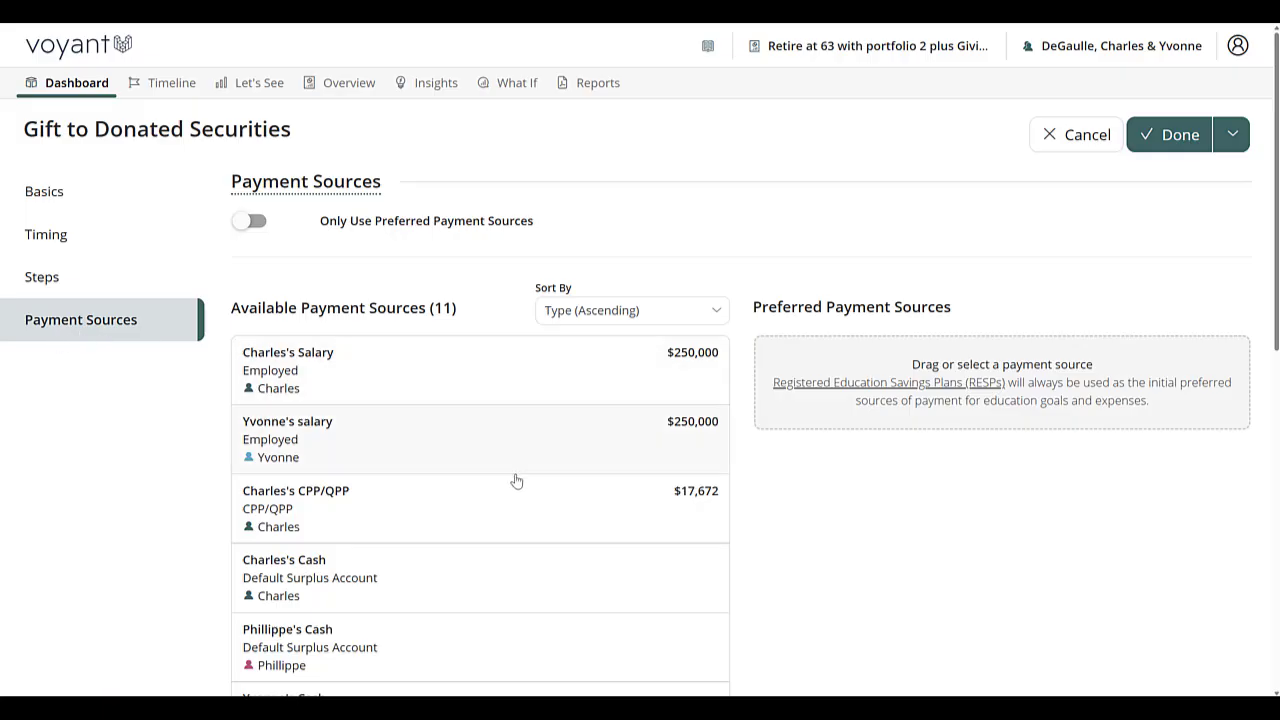
pyautogui.scroll(-4, 516, 481)
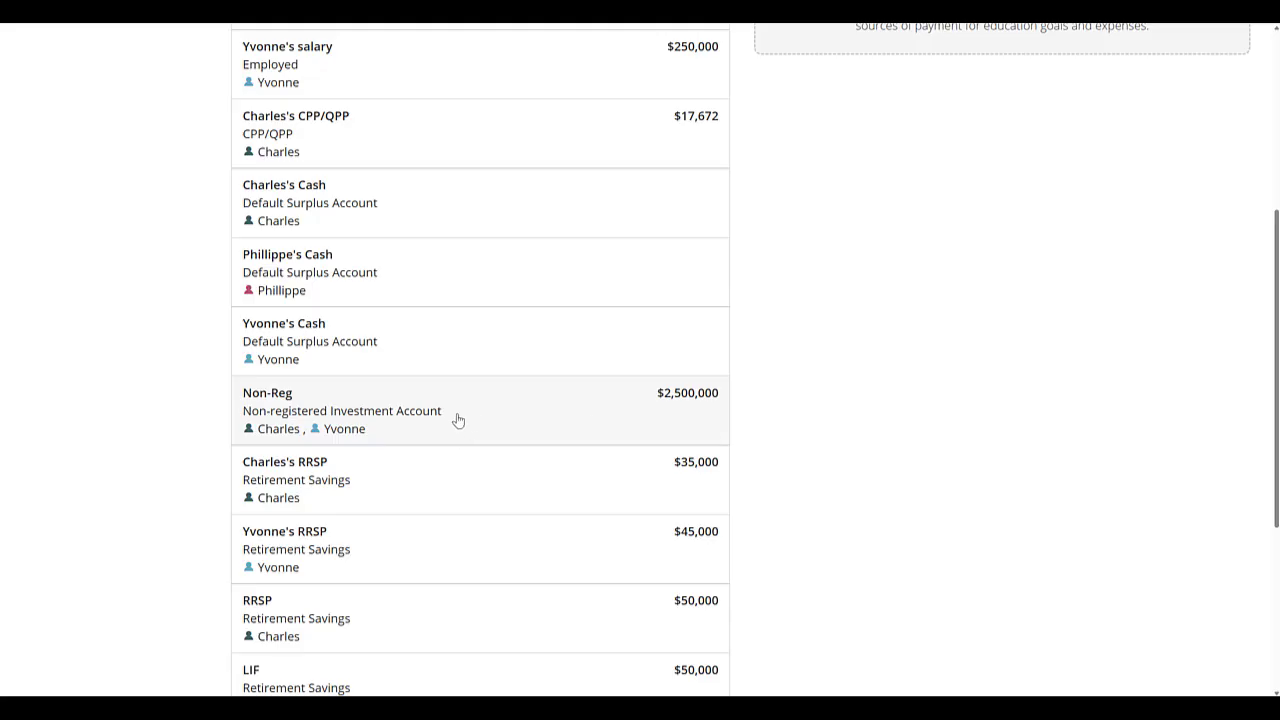
pyautogui.scroll(4, 813, 437)
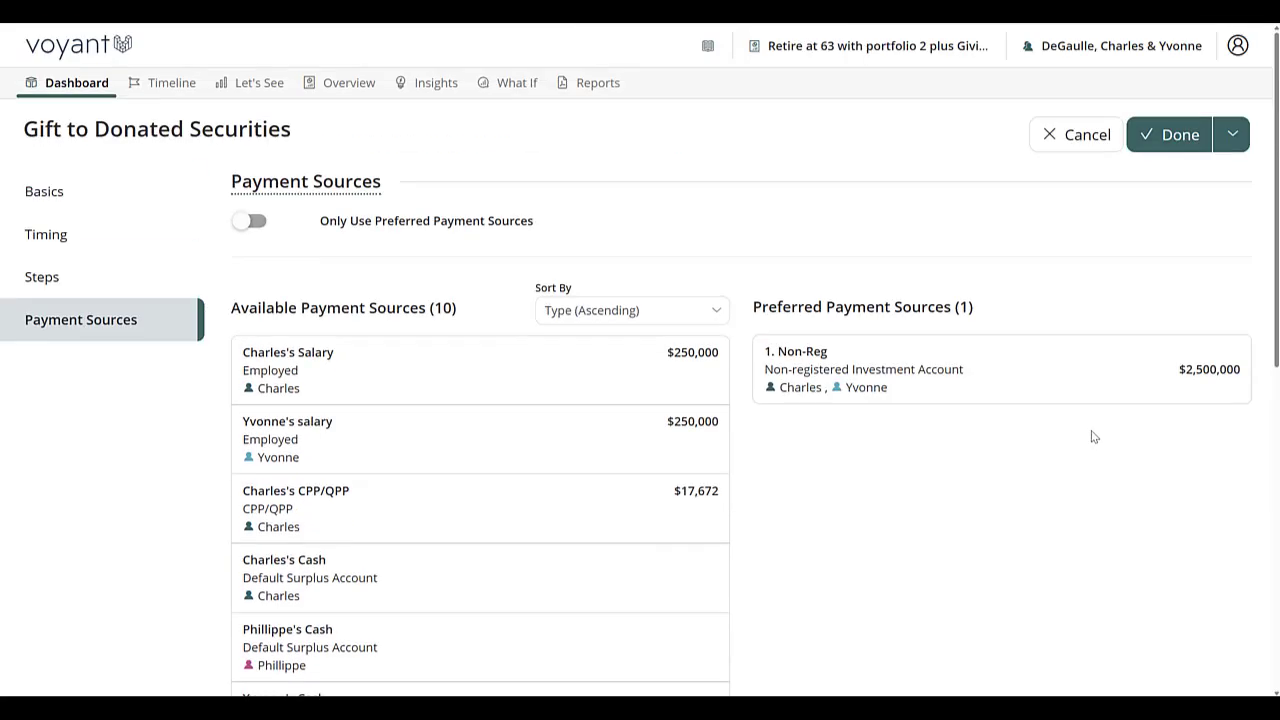
pyautogui.click(256, 225)
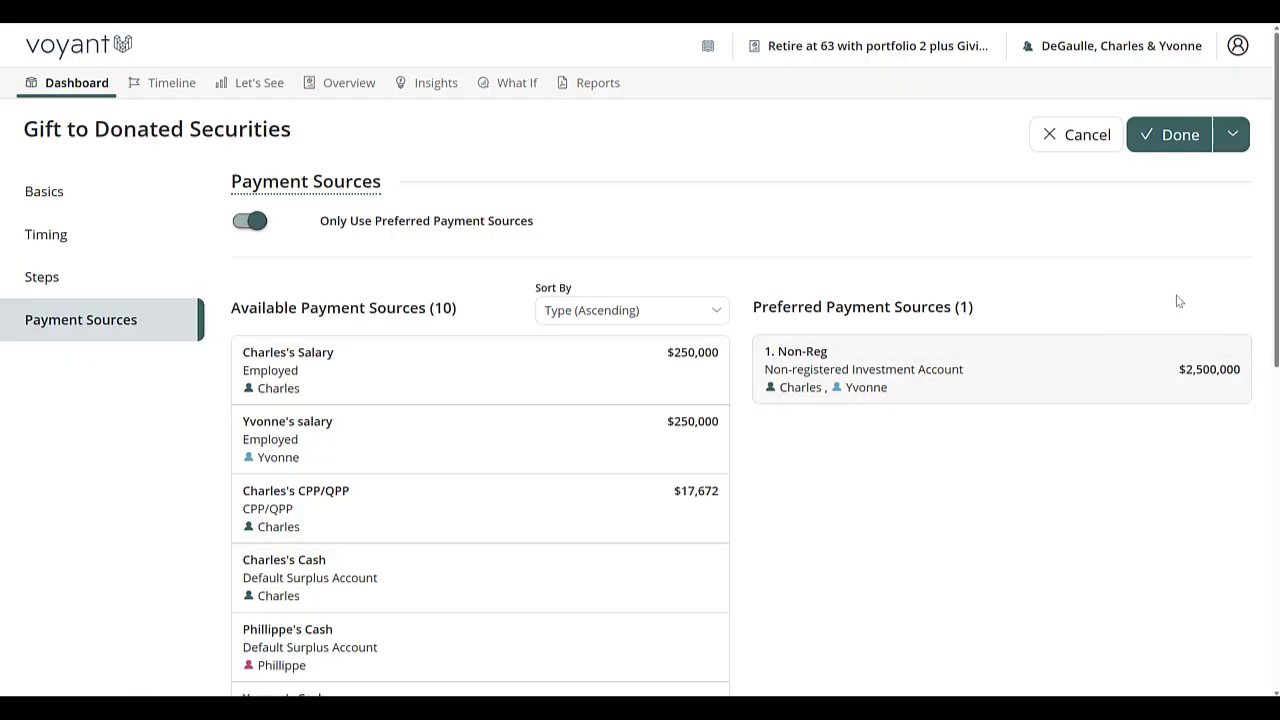
pyautogui.click(1176, 136)
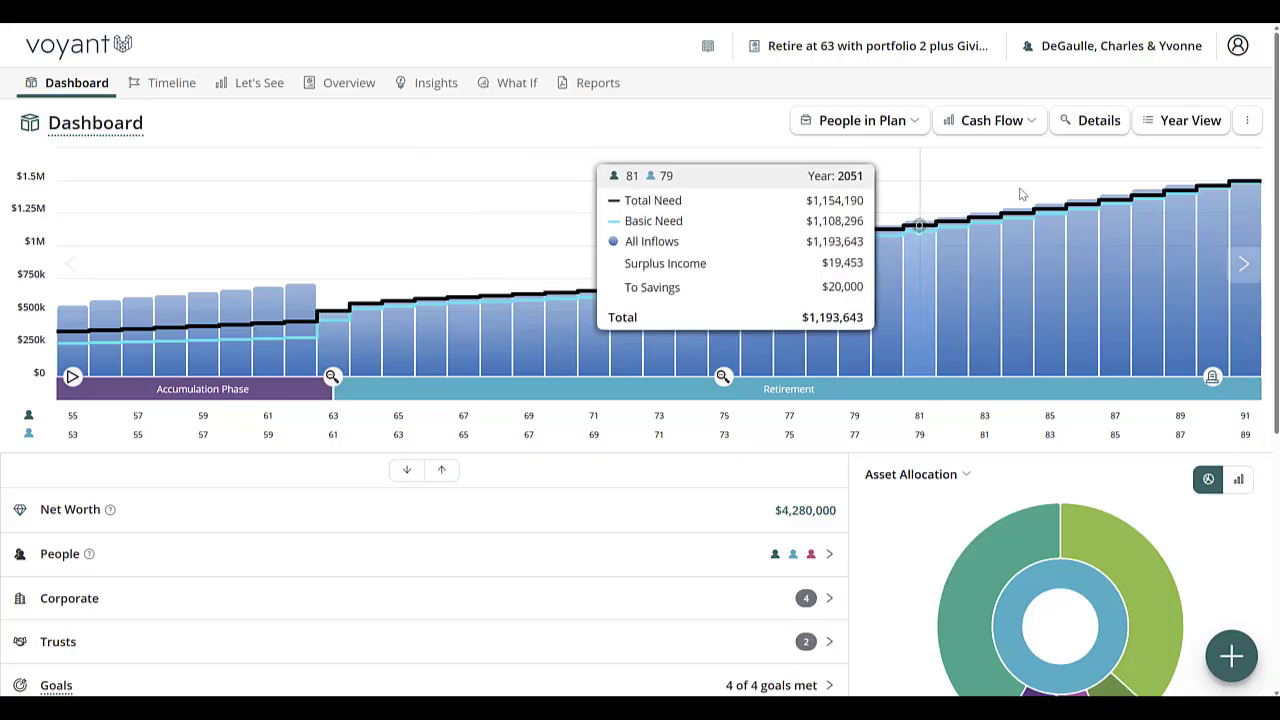
# Examine the 2045 cash flow and expenses in Year View, including the payment source of the legacy gift to Donated Securities.
pyautogui.click(1190, 120)
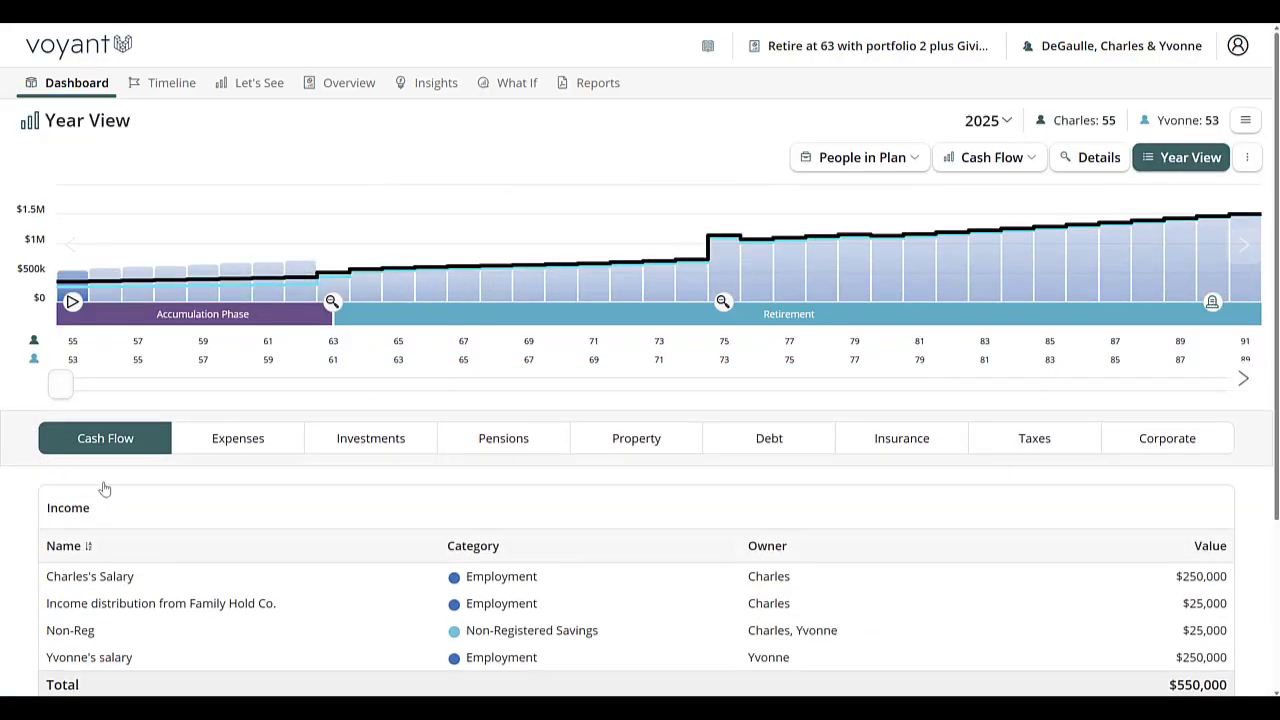
pyautogui.moveTo(62, 384); pyautogui.dragTo(709, 351)
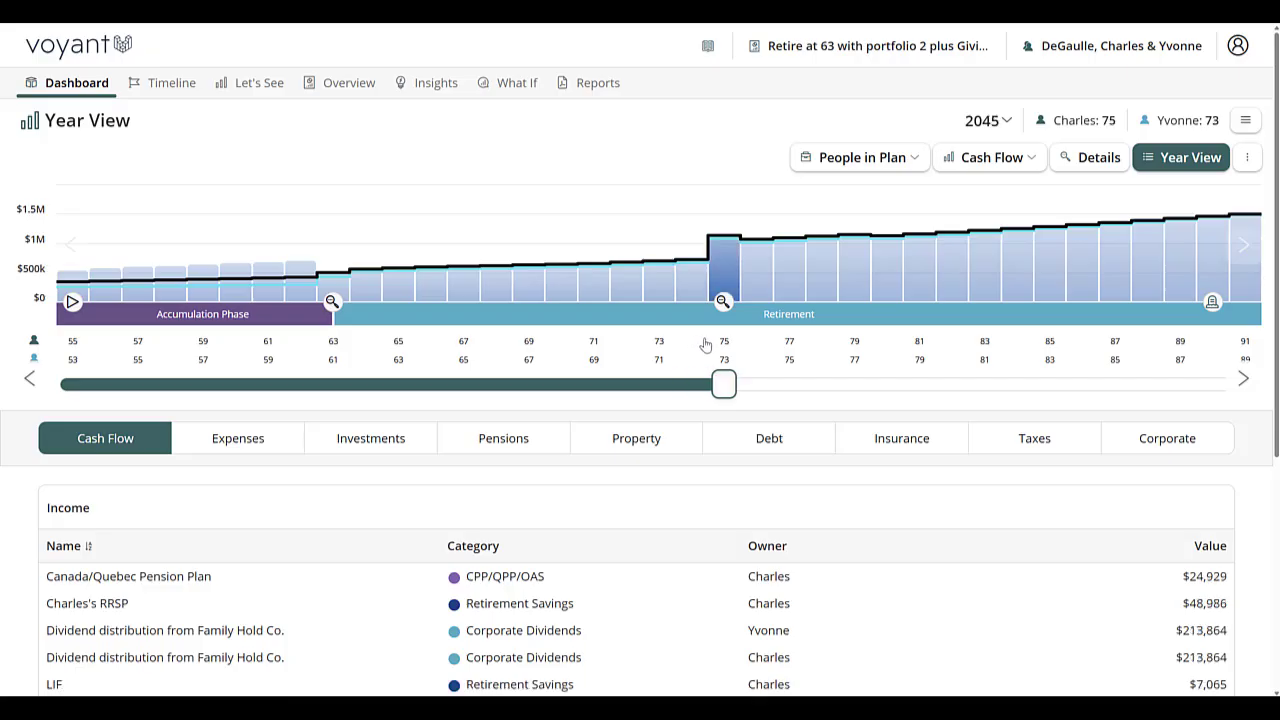
pyautogui.scroll(-3, 540, 450)
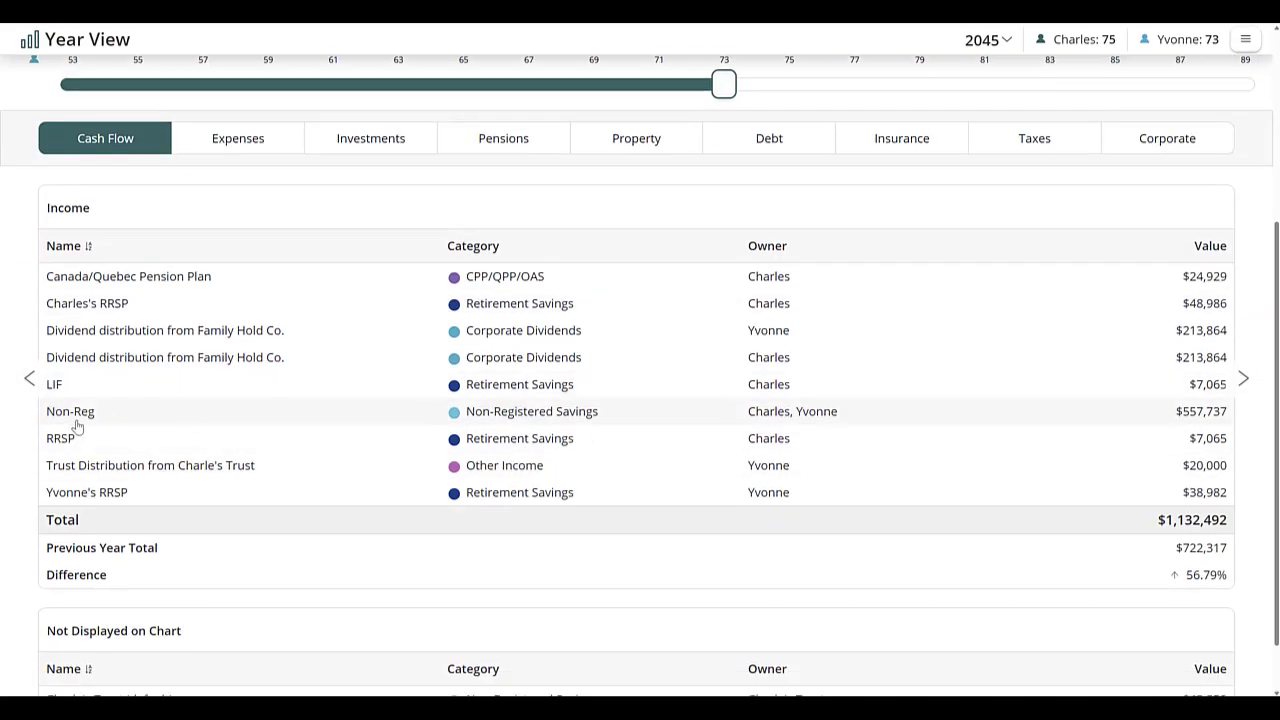
pyautogui.click(240, 139)
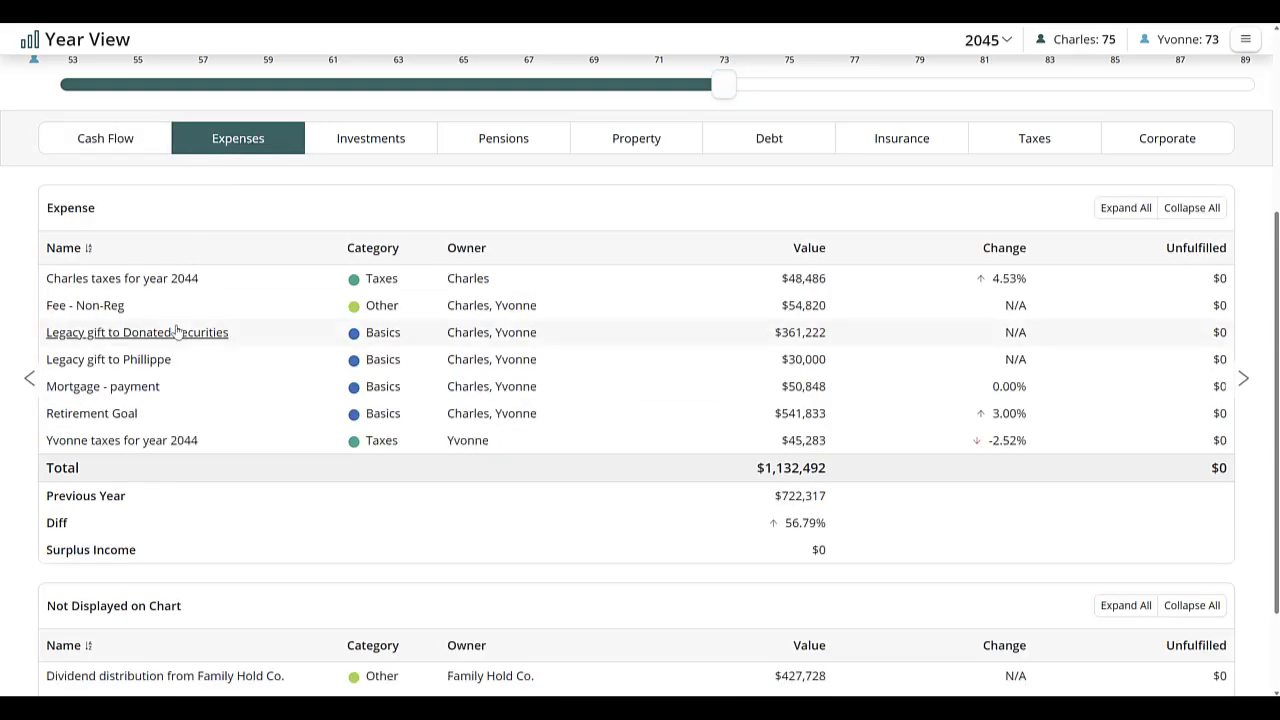
pyautogui.click(124, 337)
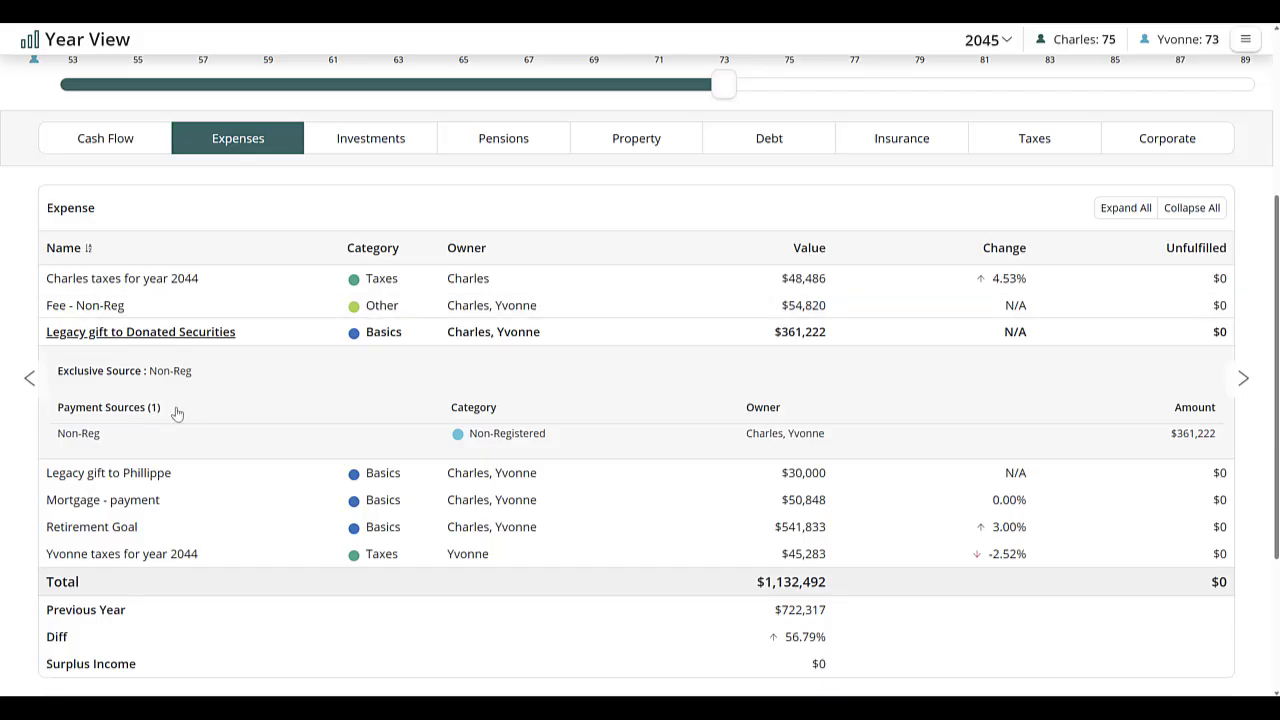
# Review the couple's 2045 tax breakdown, including the federal and provincial charitable donation tax credits and the taxes due.
pyautogui.click(1049, 145)
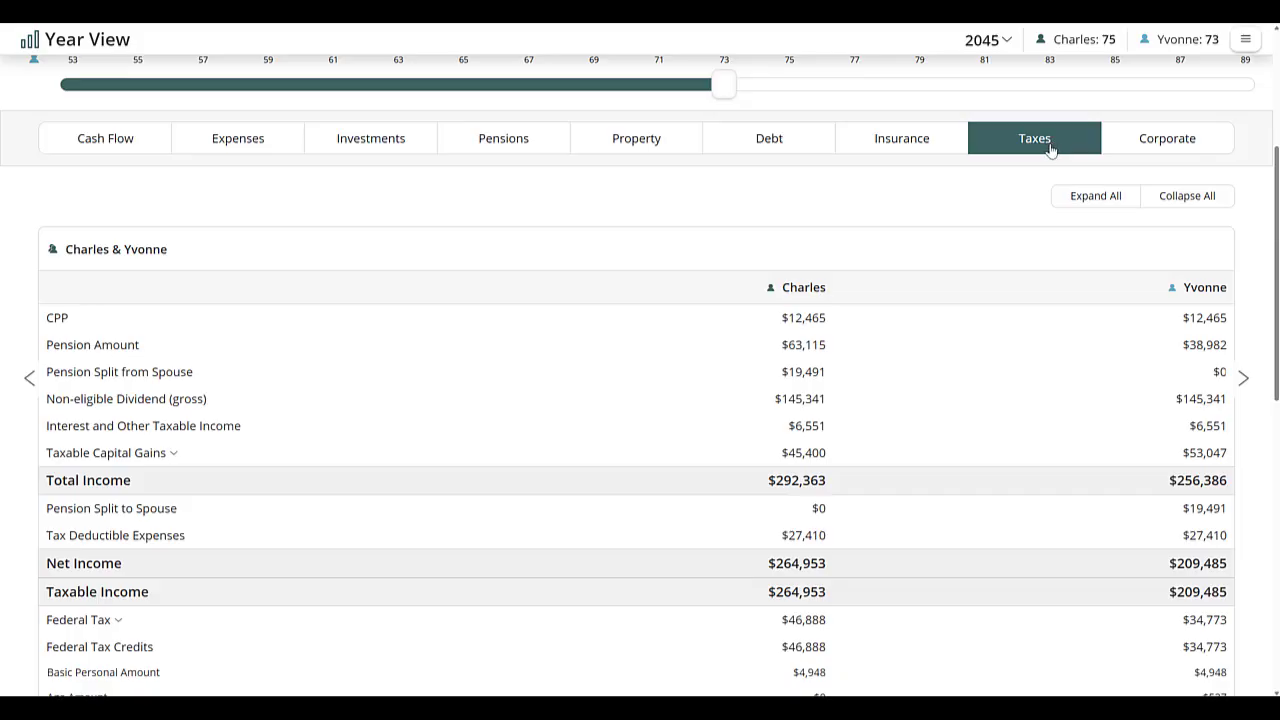
pyautogui.scroll(-2, 68, 398)
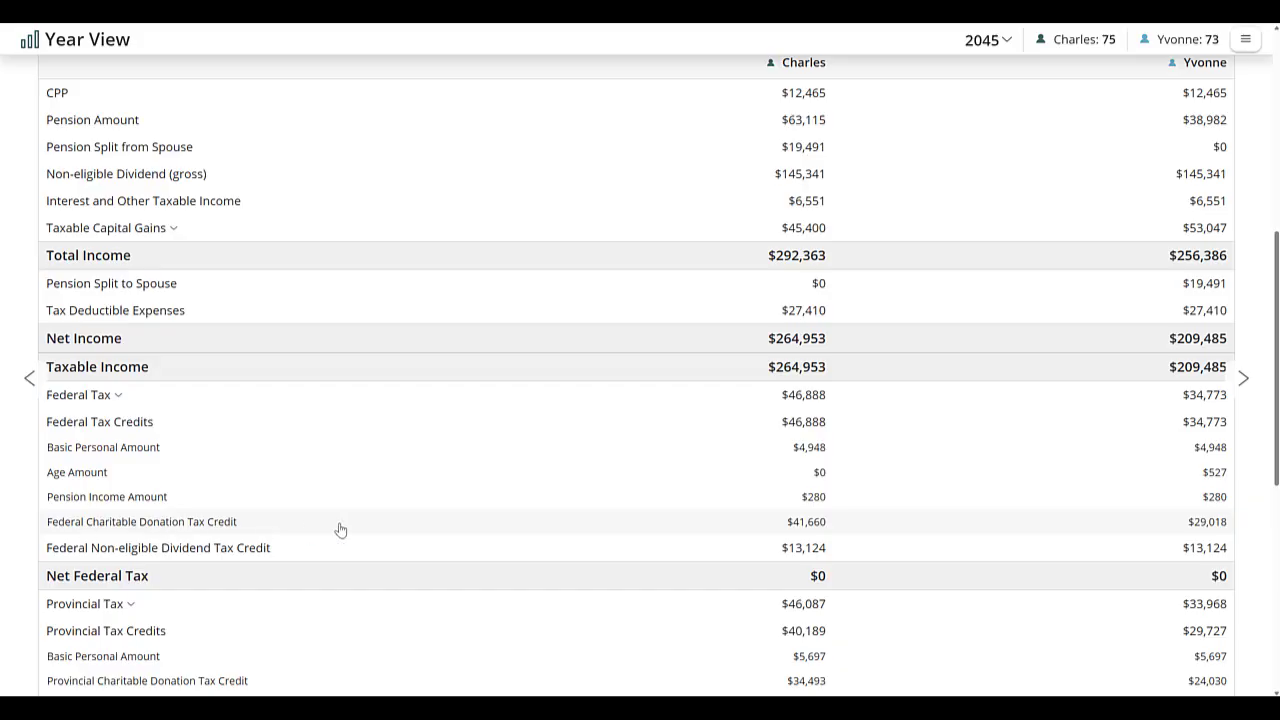
pyautogui.scroll(-2, 813, 535)
pyautogui.rightClick(813, 535)
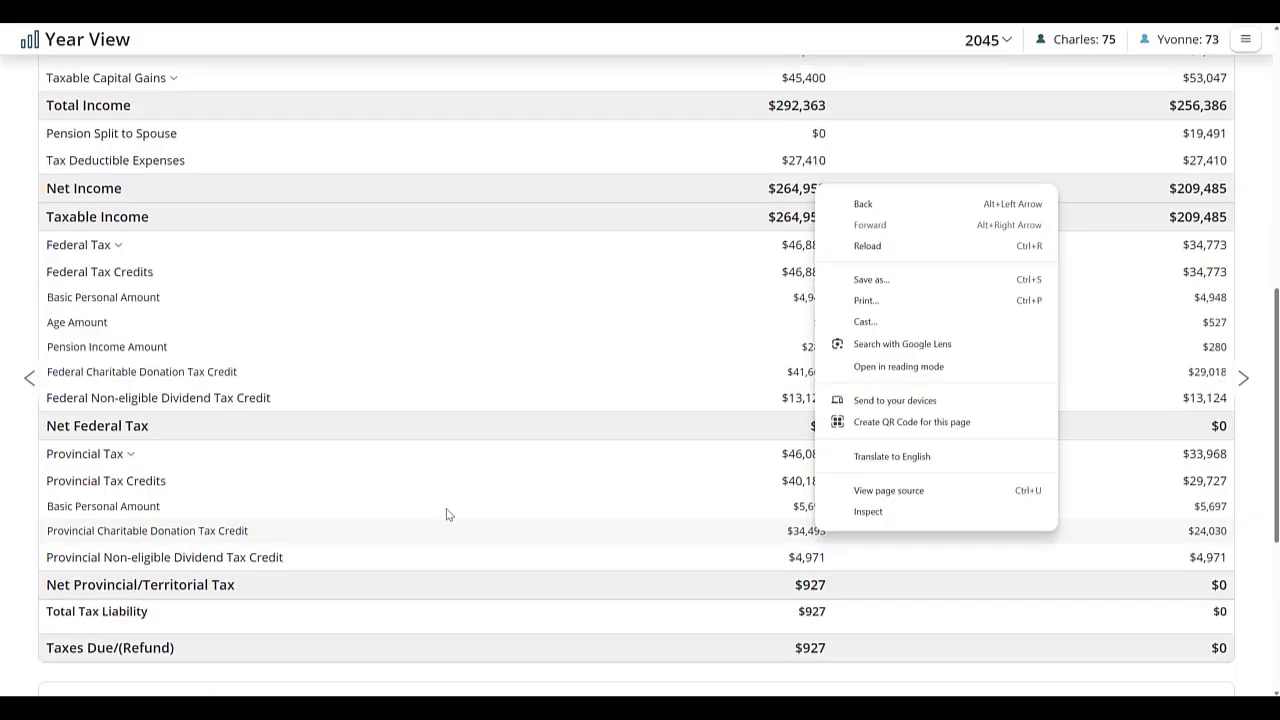
pyautogui.click(438, 514)
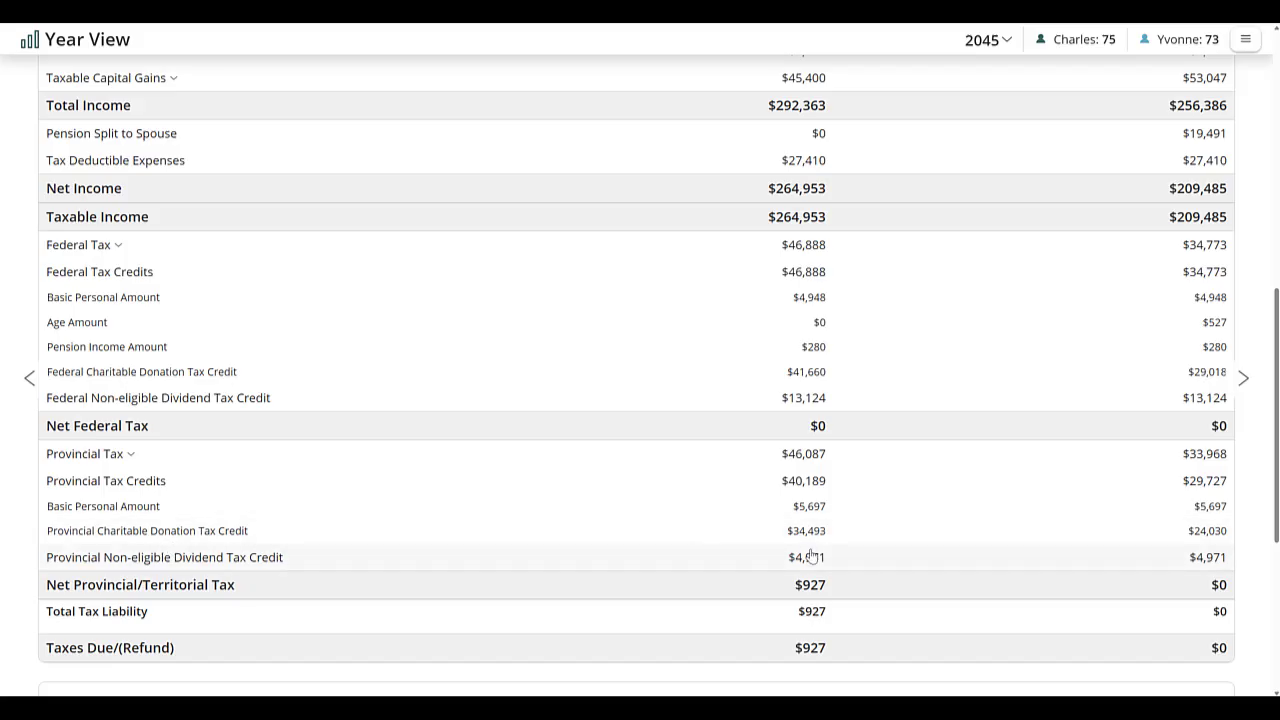
pyautogui.scroll(-2, 810, 538)
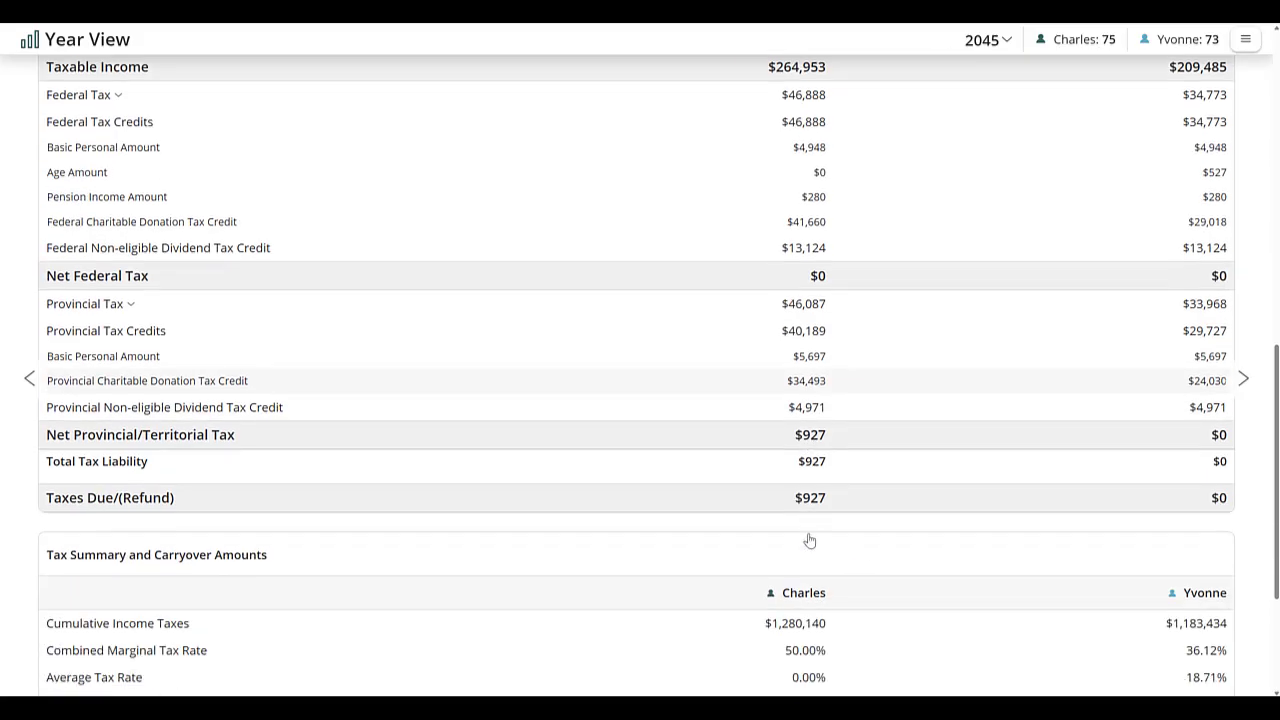
pyautogui.scroll(8, 810, 540)
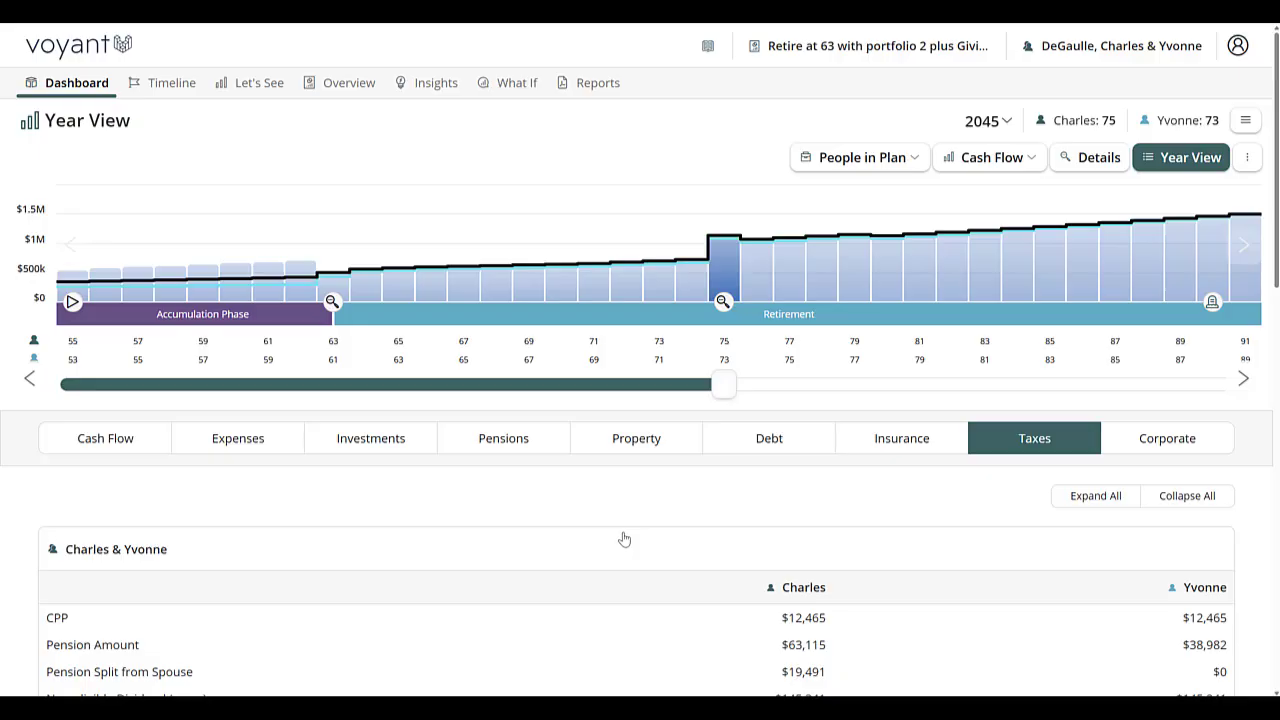
# Compare the Giving Goals plan with "Retire at 63 with Portfolio 2" in the plan comparison chart view.
pyautogui.click(266, 86)
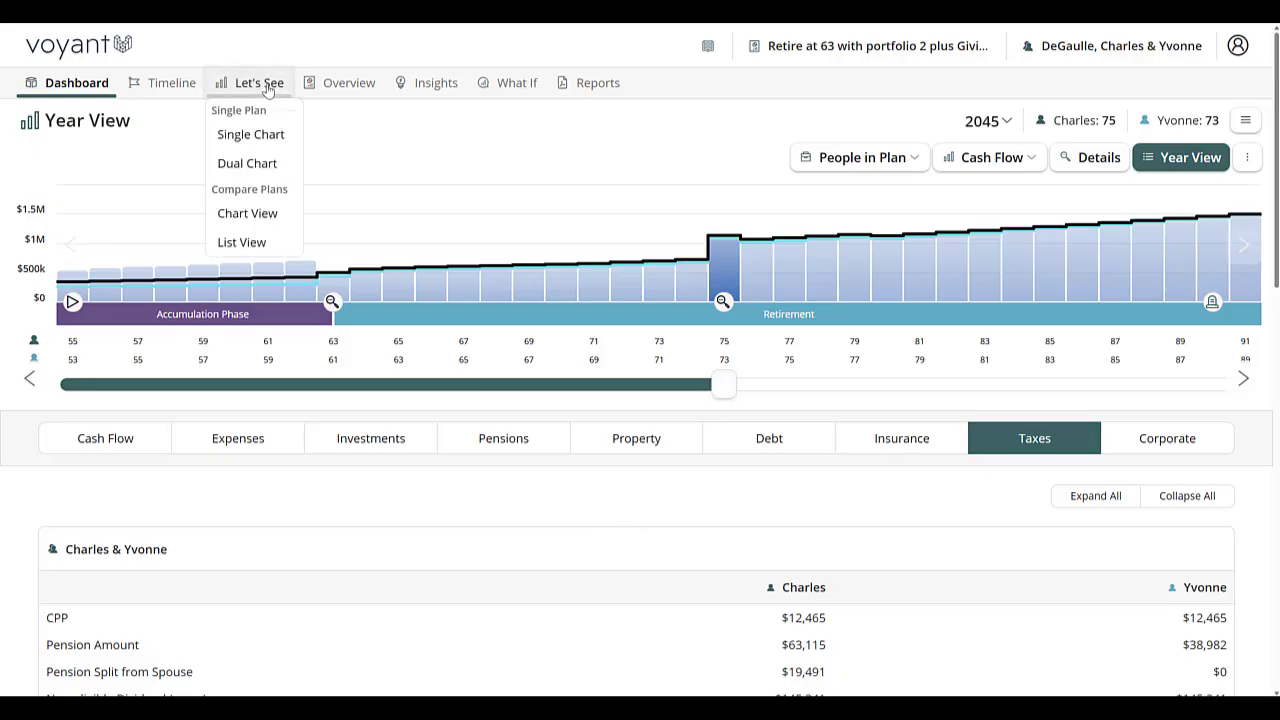
pyautogui.click(247, 218)
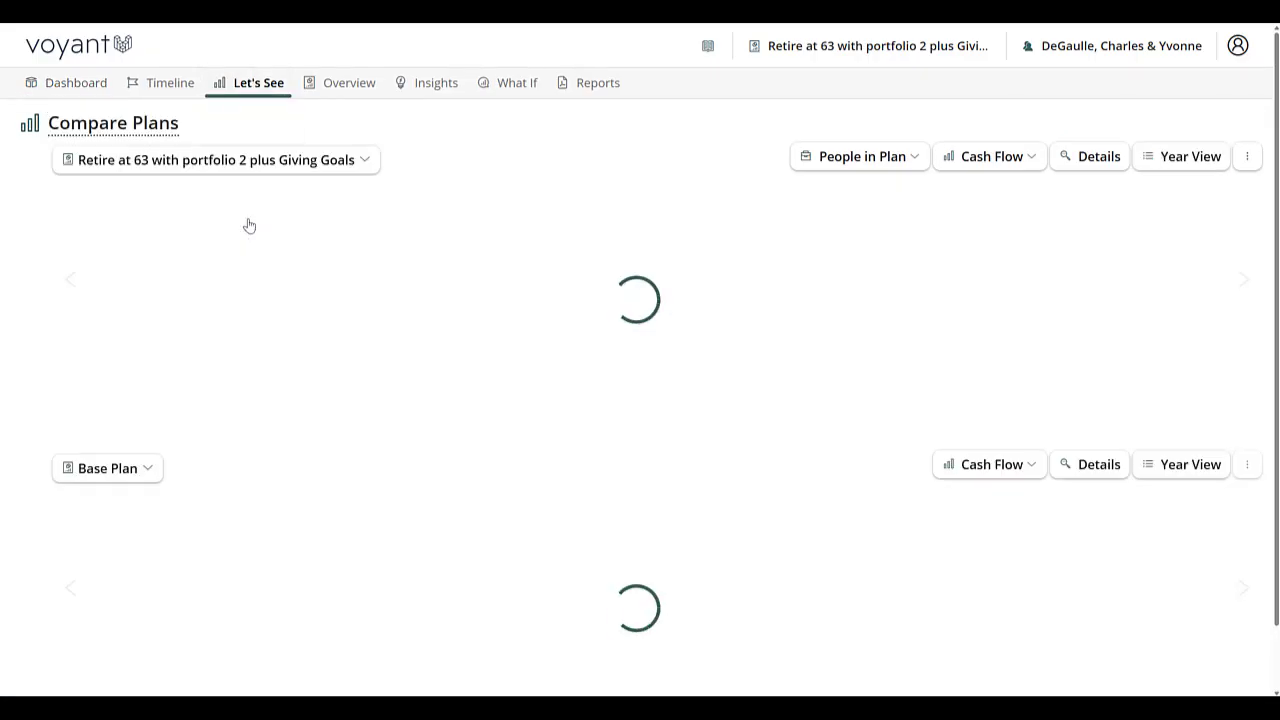
pyautogui.click(143, 471)
pyautogui.click(537, 372)
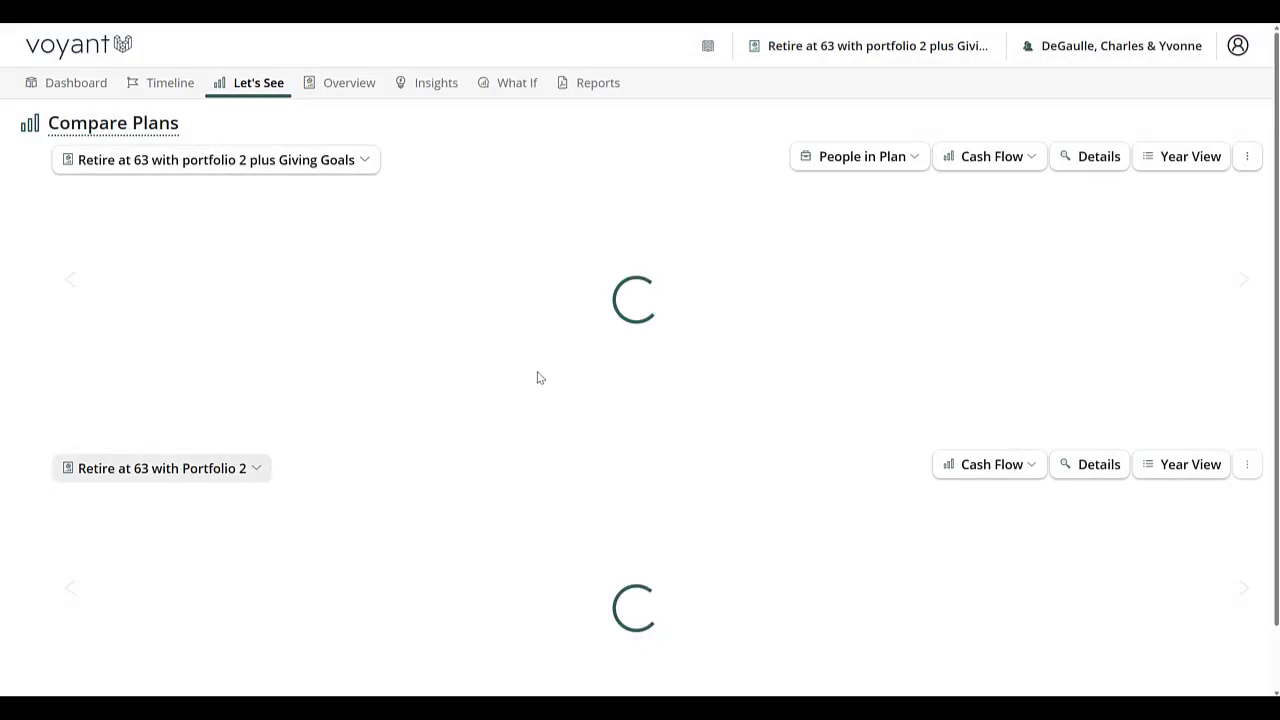
# Change the plan comparison charts from Cash Flow to Taxes.
pyautogui.scroll(-1, 82, 406)
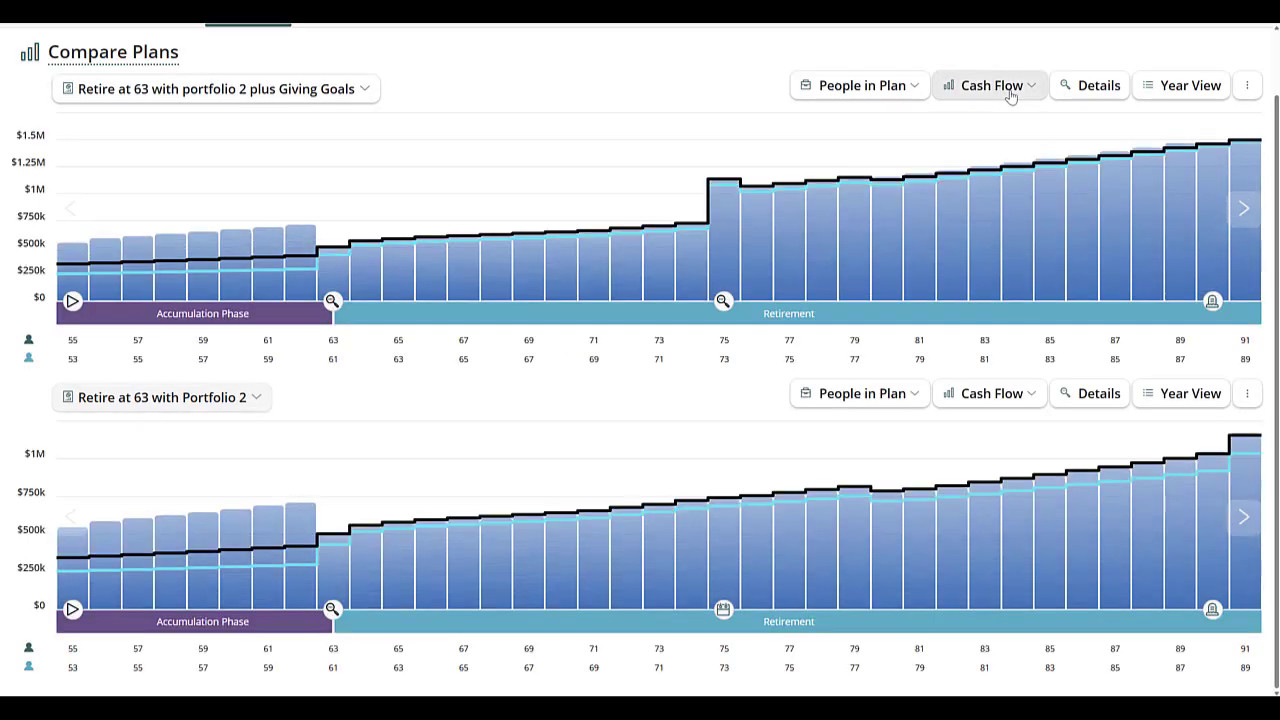
pyautogui.click(1006, 92)
pyautogui.click(969, 297)
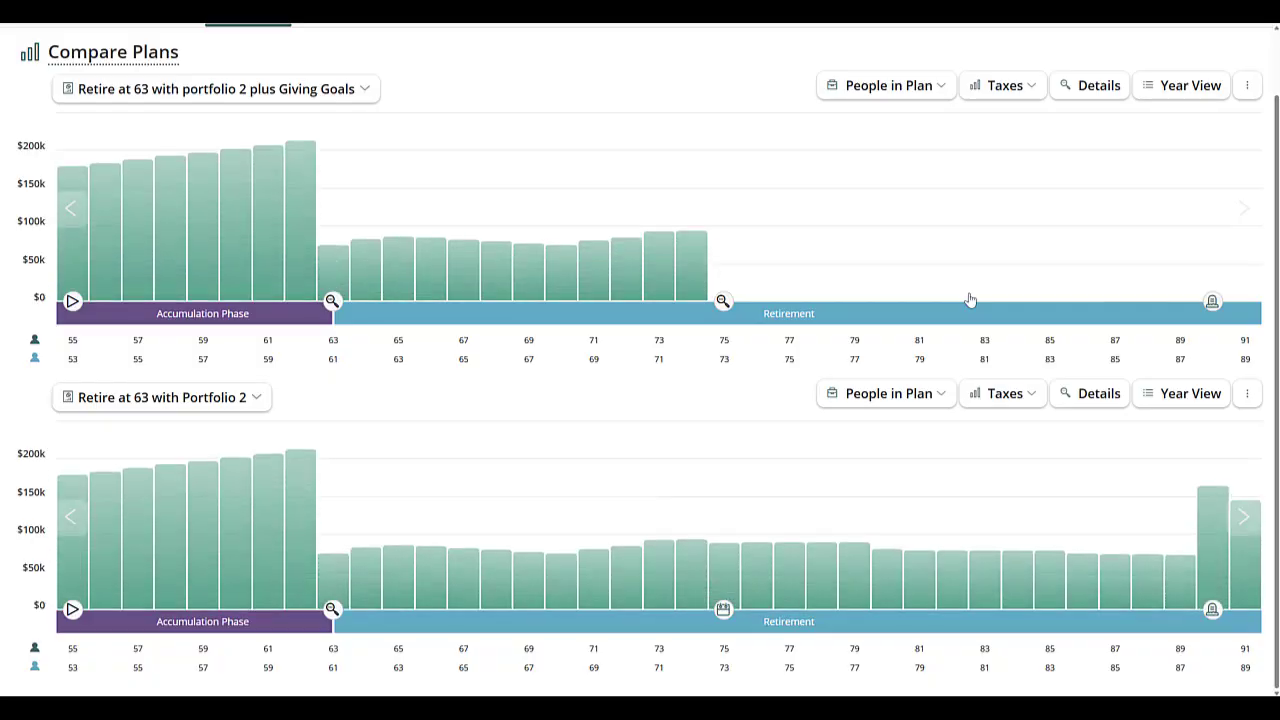
# Lock the tax details of both compared plans on the year 2061.
pyautogui.click(1246, 278)
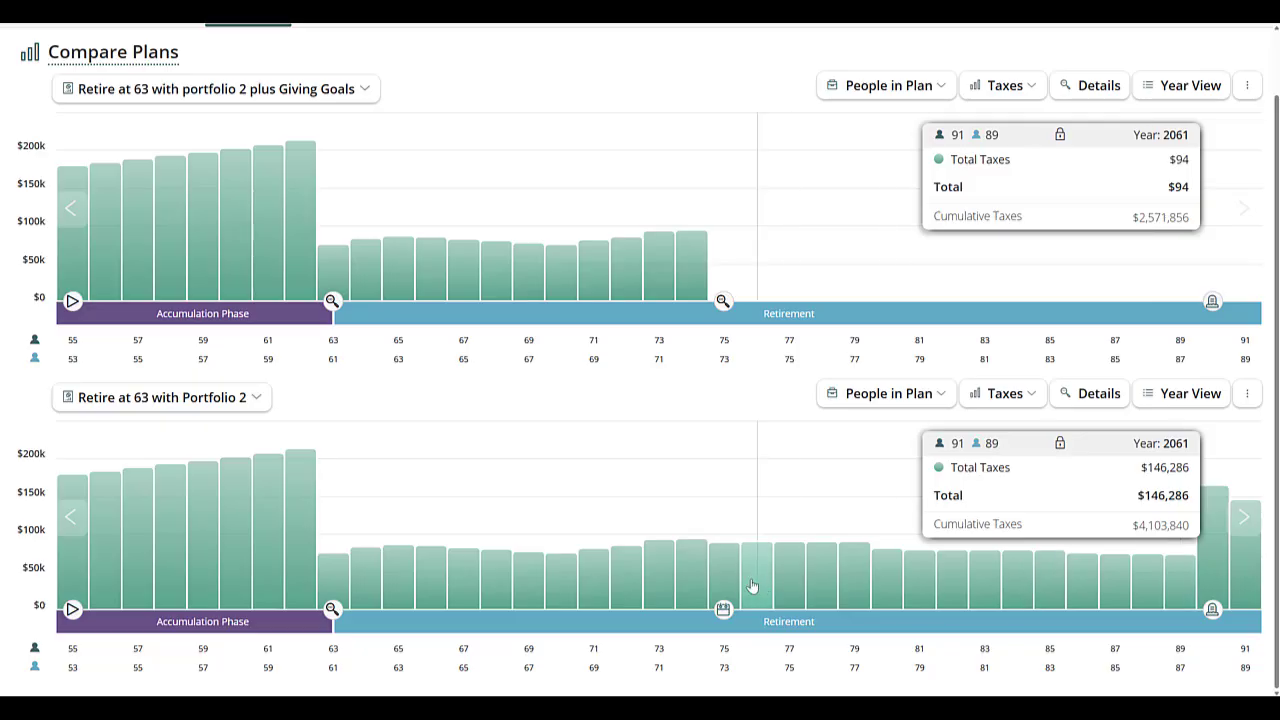
# Set up a Legacy comparison of "Retire at 63 with Portfolio 2" against the Giving Goals plan, both under the Planned Legacy scenario.
pyautogui.scroll(2, 755, 592)
pyautogui.click(338, 88)
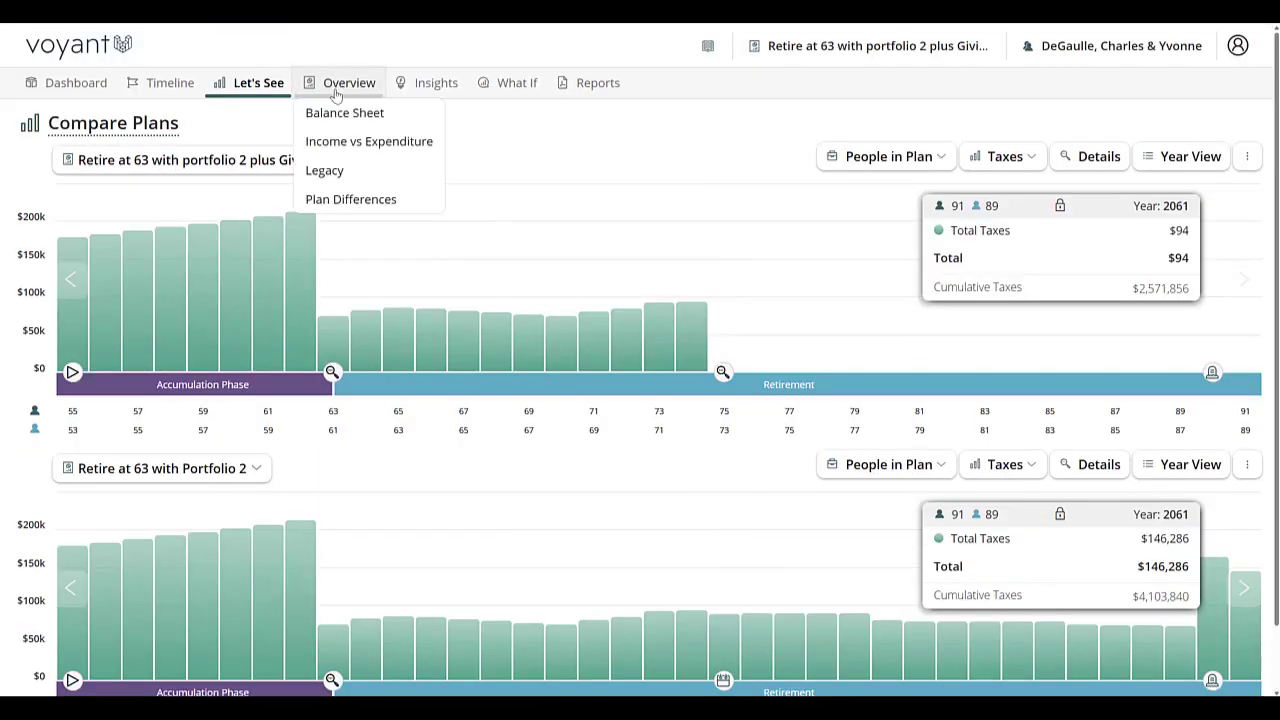
pyautogui.click(323, 172)
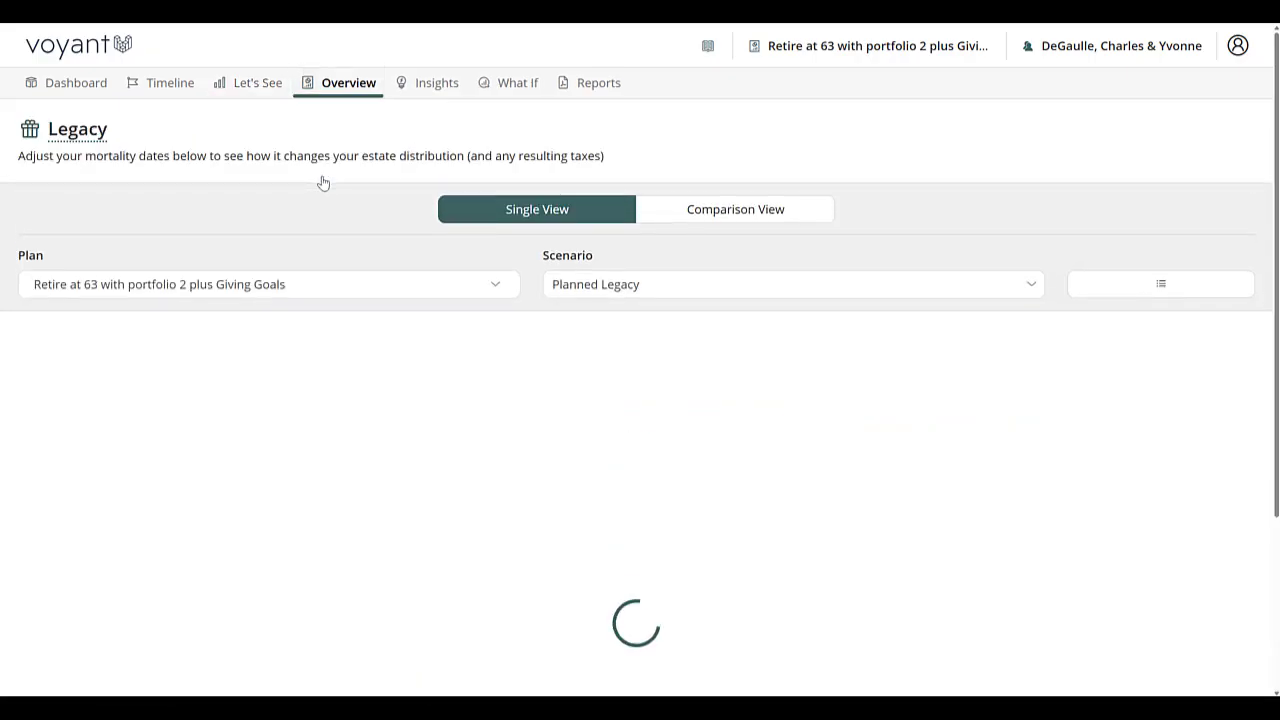
pyautogui.click(760, 210)
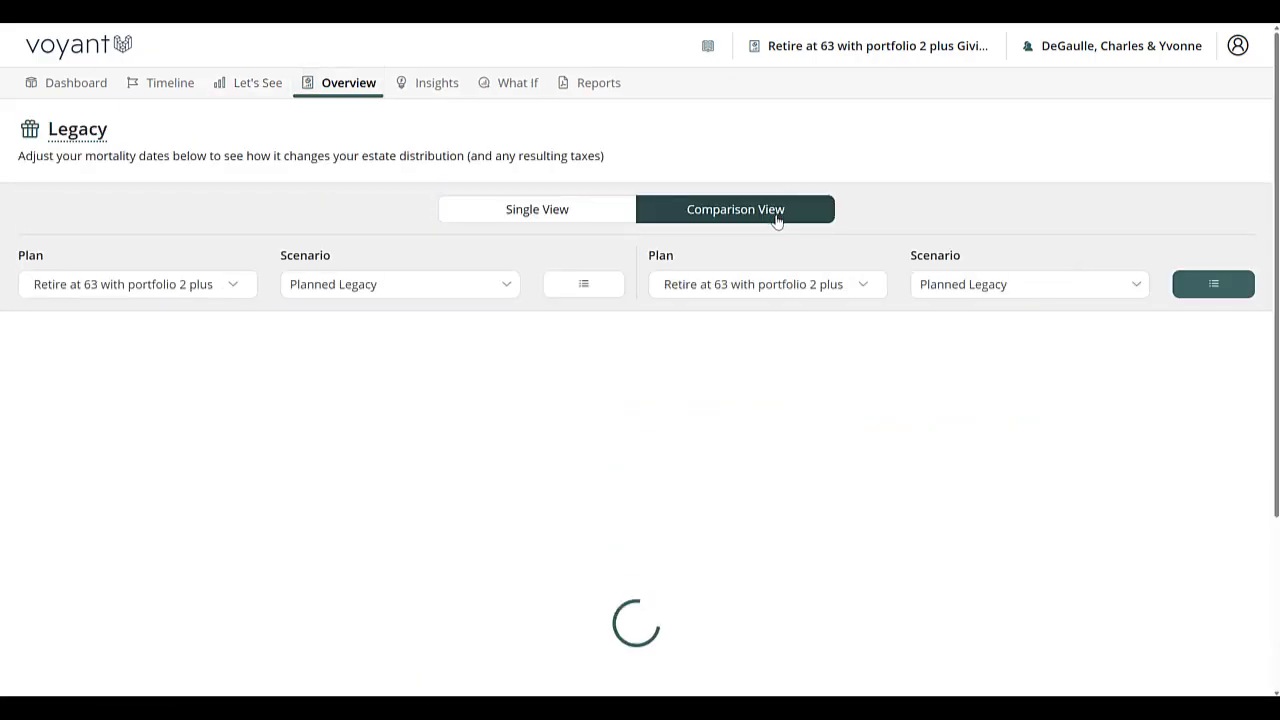
pyautogui.click(201, 287)
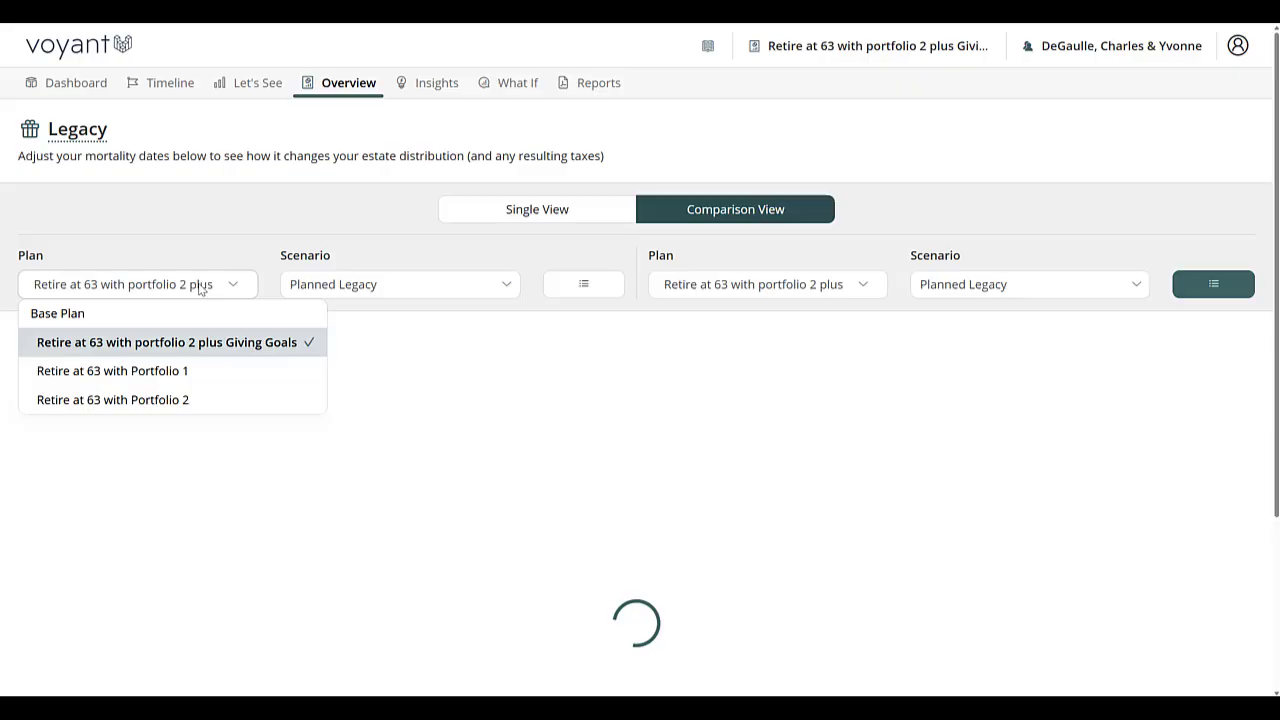
pyautogui.click(172, 402)
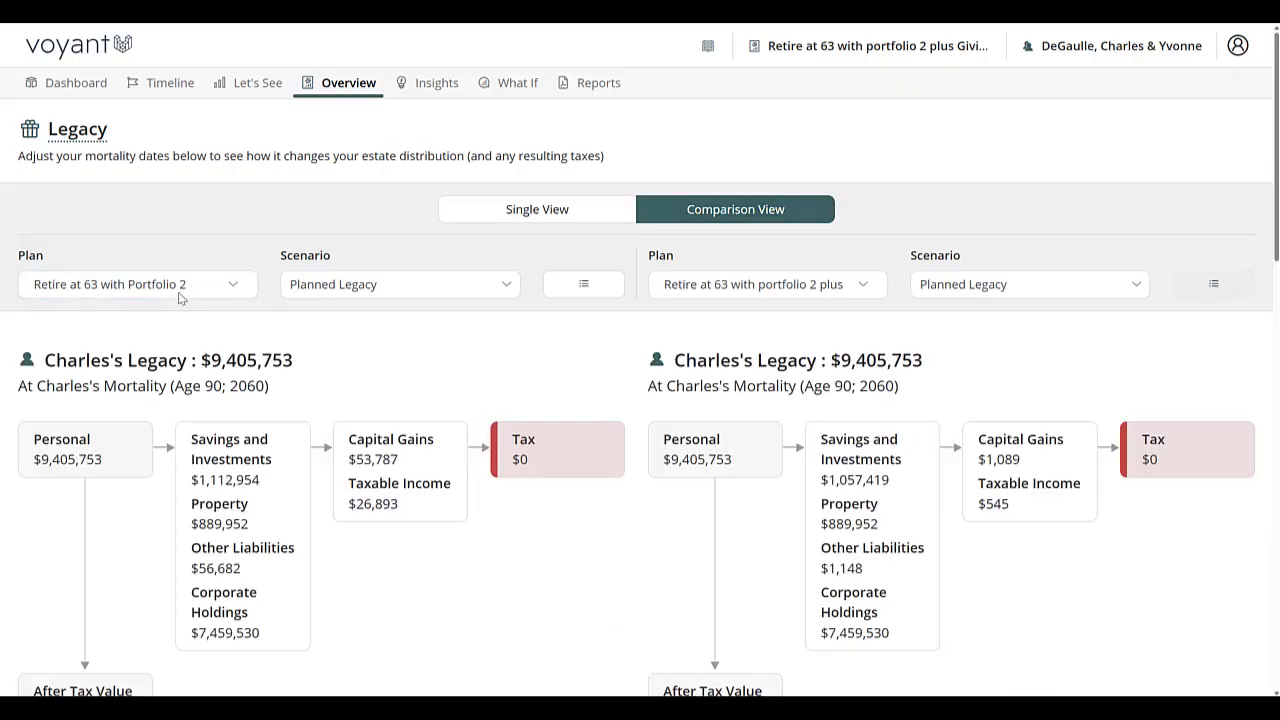
# Compare both plans' estate breakdowns at each spouse's mortality, including capital gains, tax and after-tax value.
pyautogui.scroll(-5, 1048, 507)
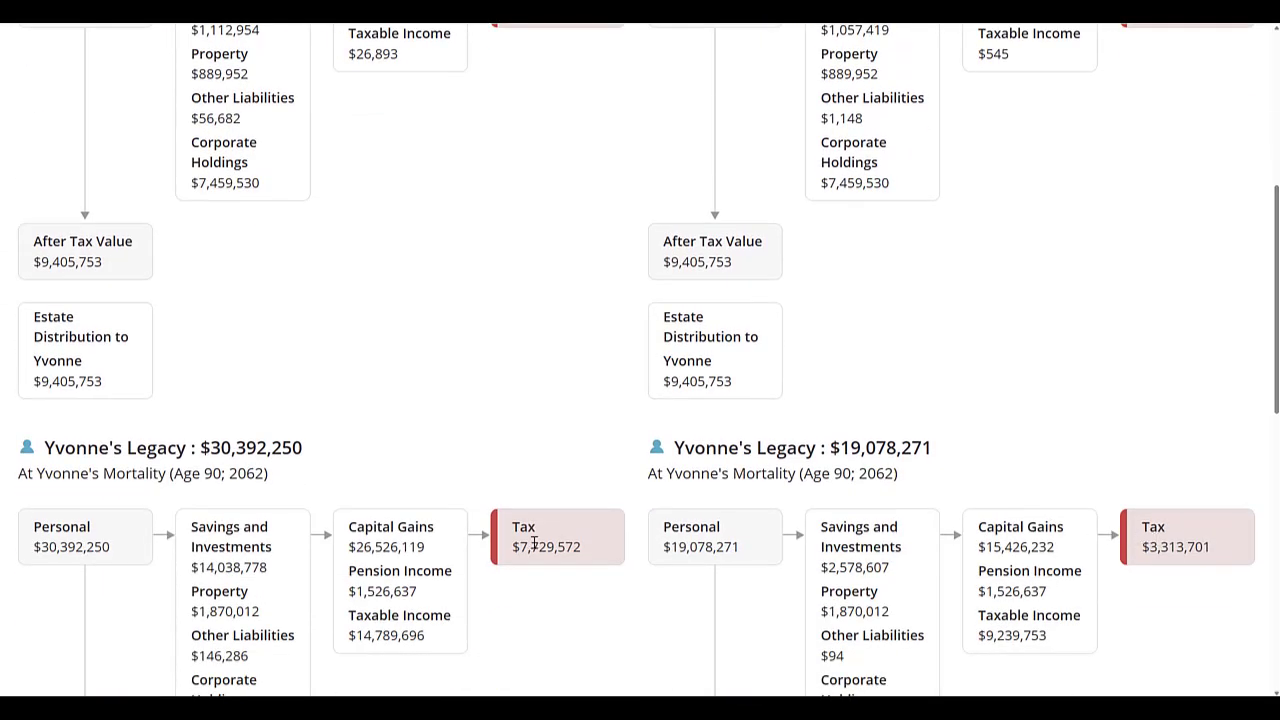
pyautogui.scroll(-2, 534, 543)
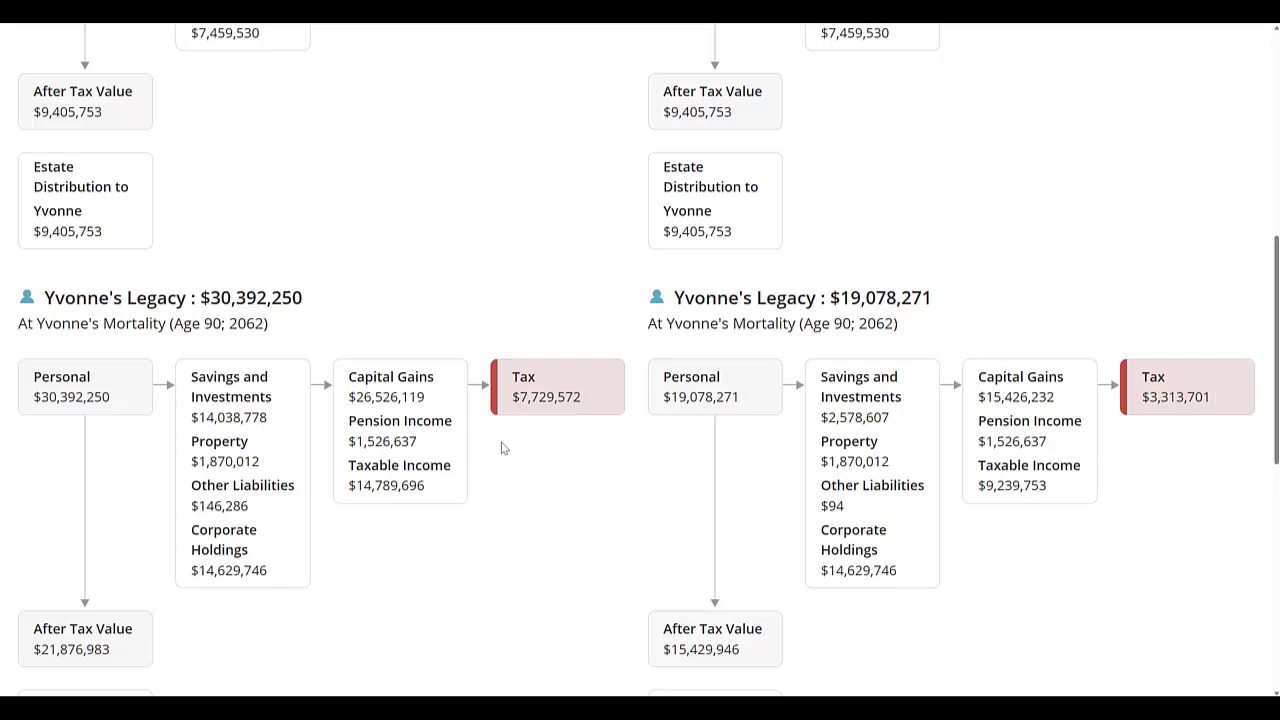
pyautogui.scroll(6, 619, 508)
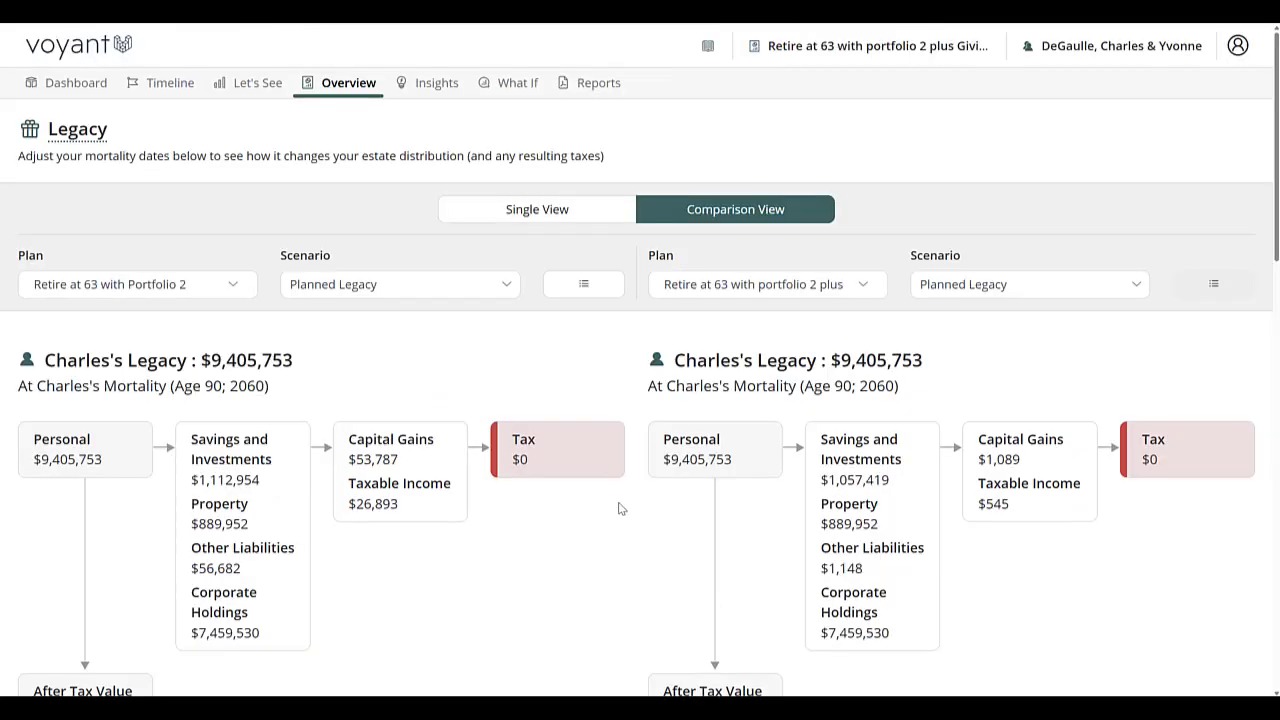
# Return to the Dashboard and open the client's Request Support form at its message field.
pyautogui.click(90, 90)
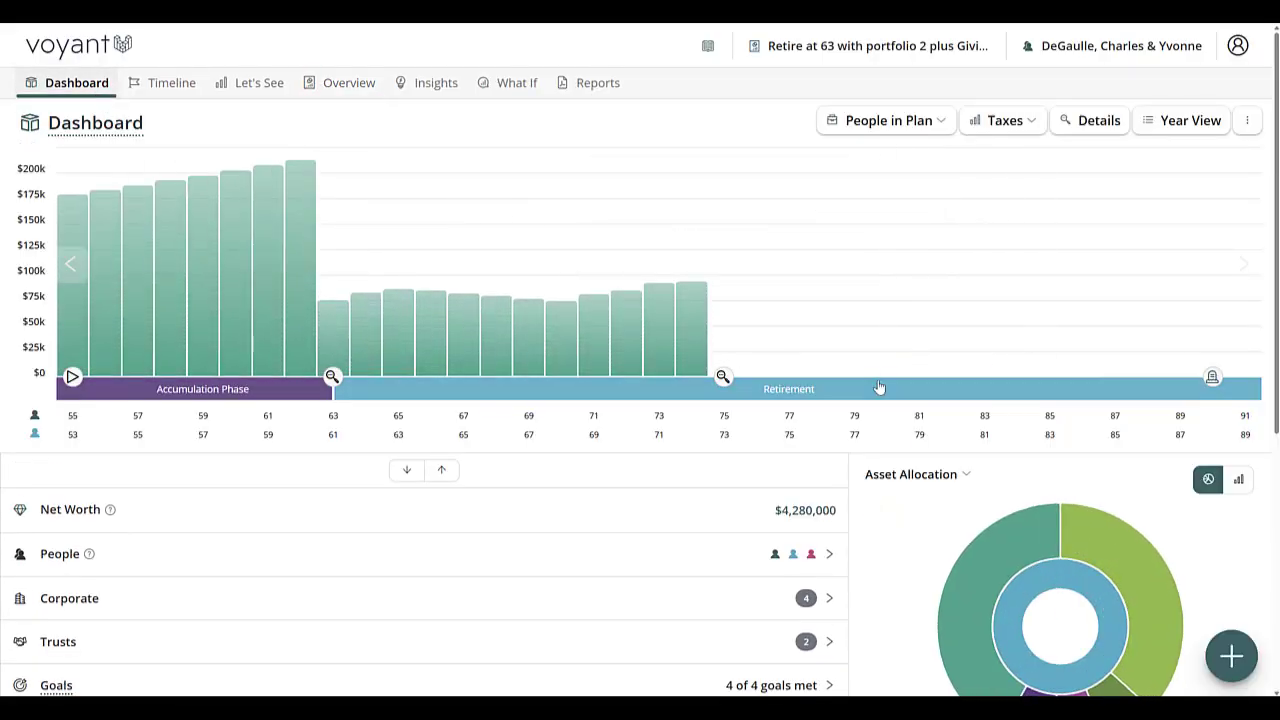
pyautogui.click(1105, 50)
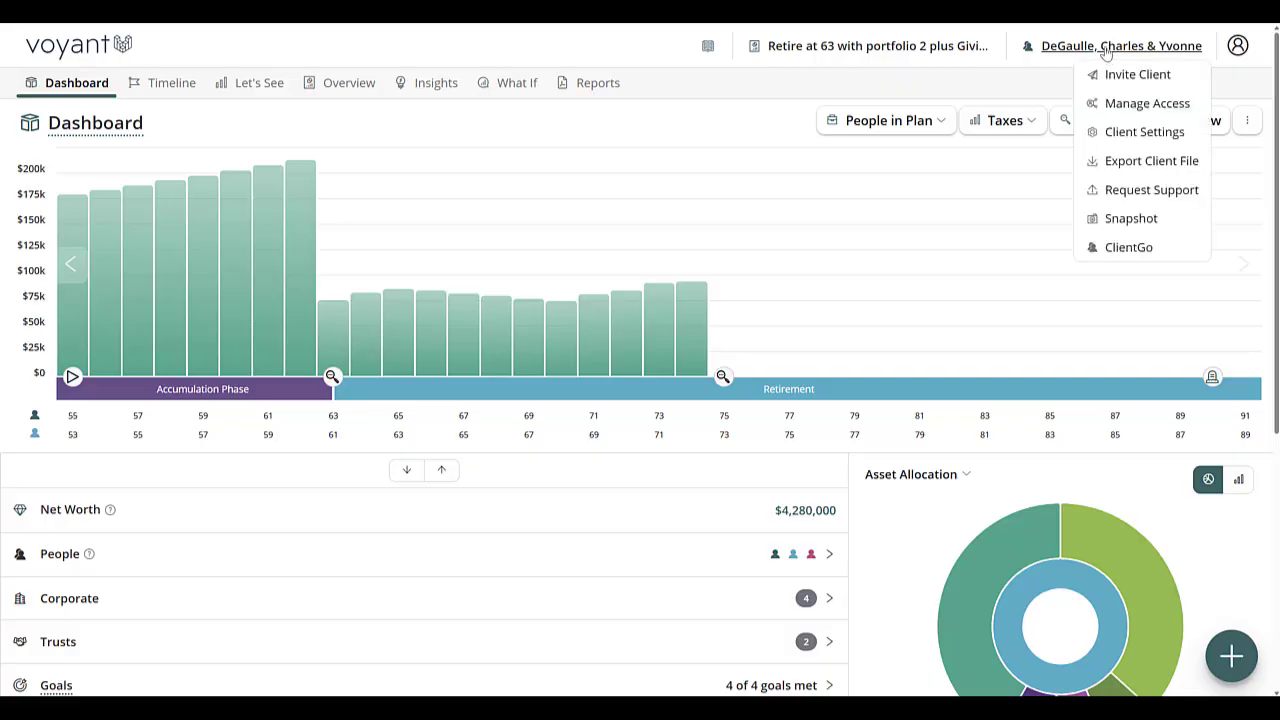
pyautogui.click(1140, 192)
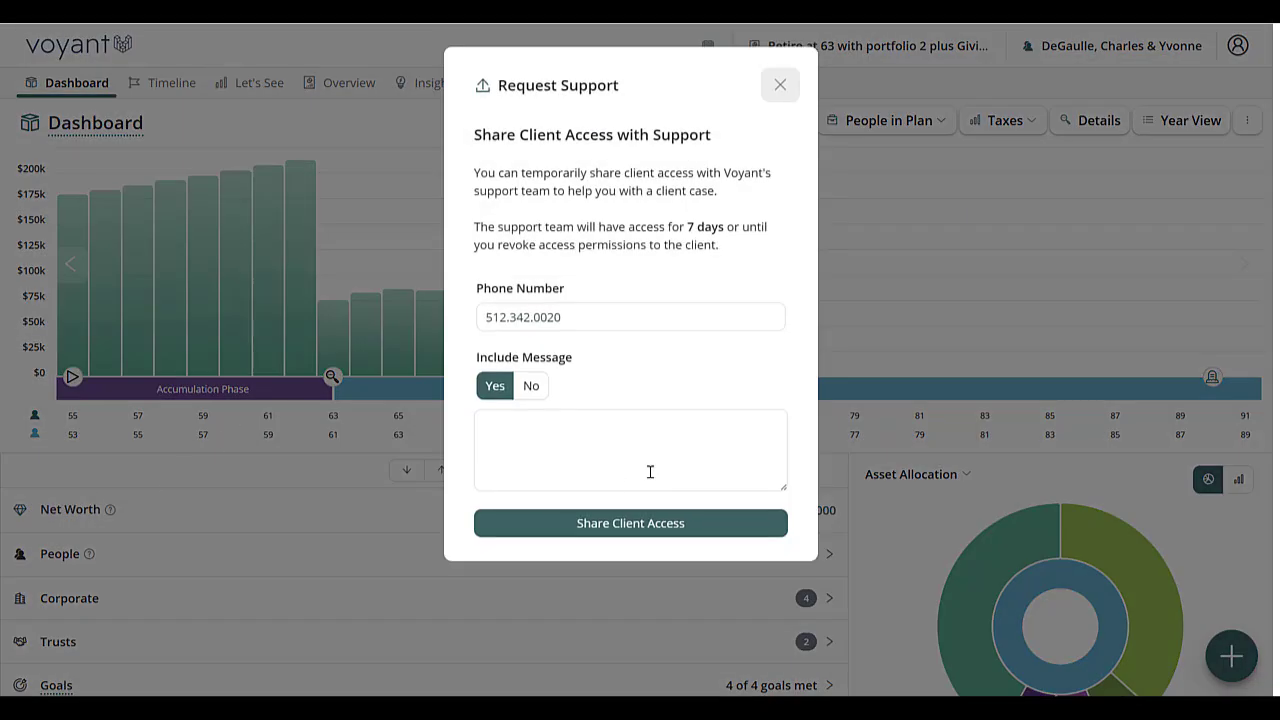
pyautogui.click(650, 471)
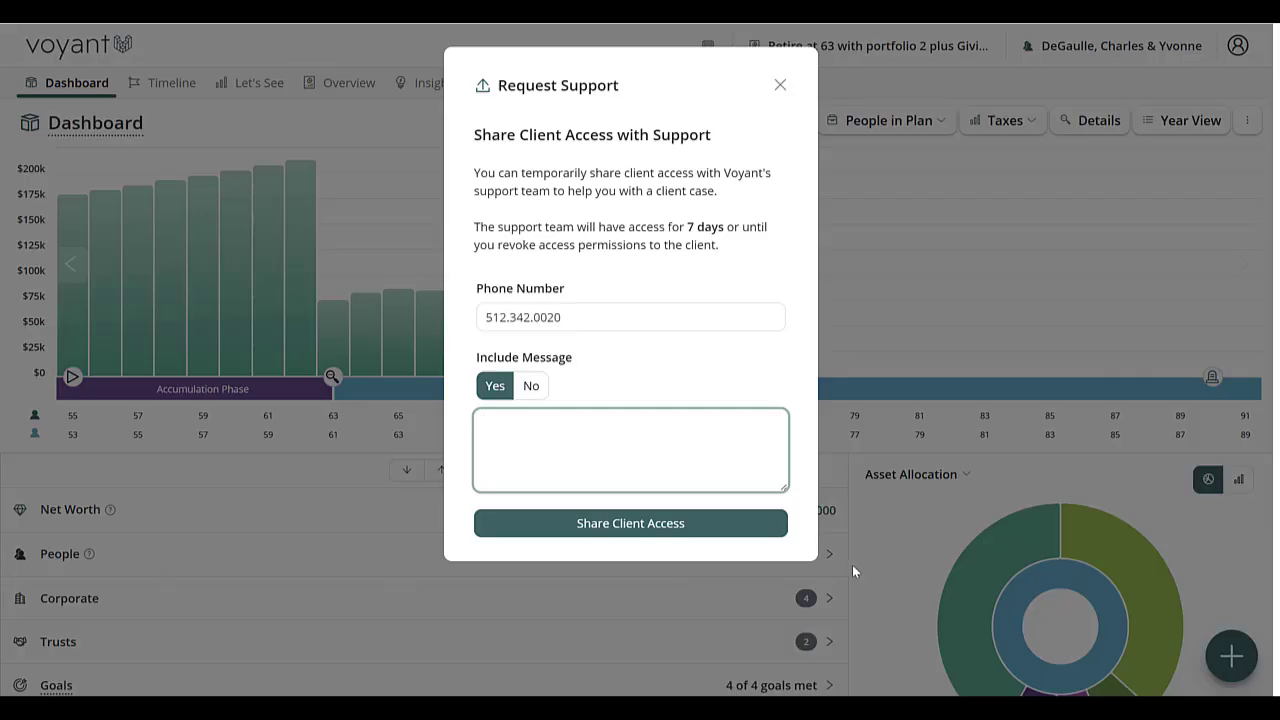